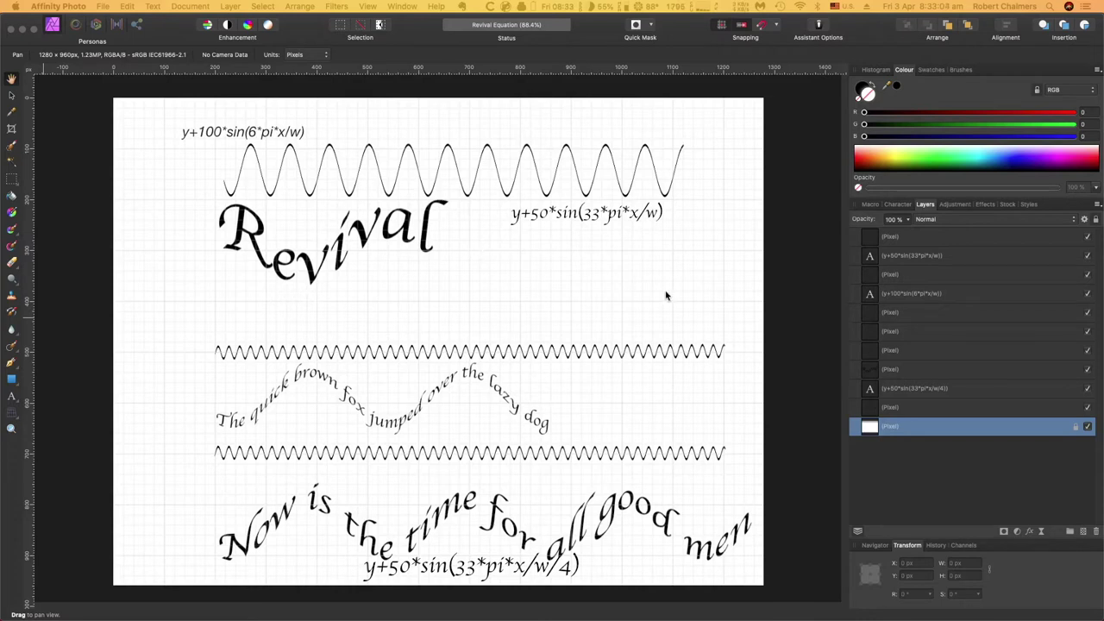
Step: Toggle layer visibility so only the large sine wave under the y+100*sin(6*pi*x/w) label stays hidden
{"action": "left_click", "coordinate": [1088, 237]}
{"action": "left_click", "coordinate": [1087, 257]}
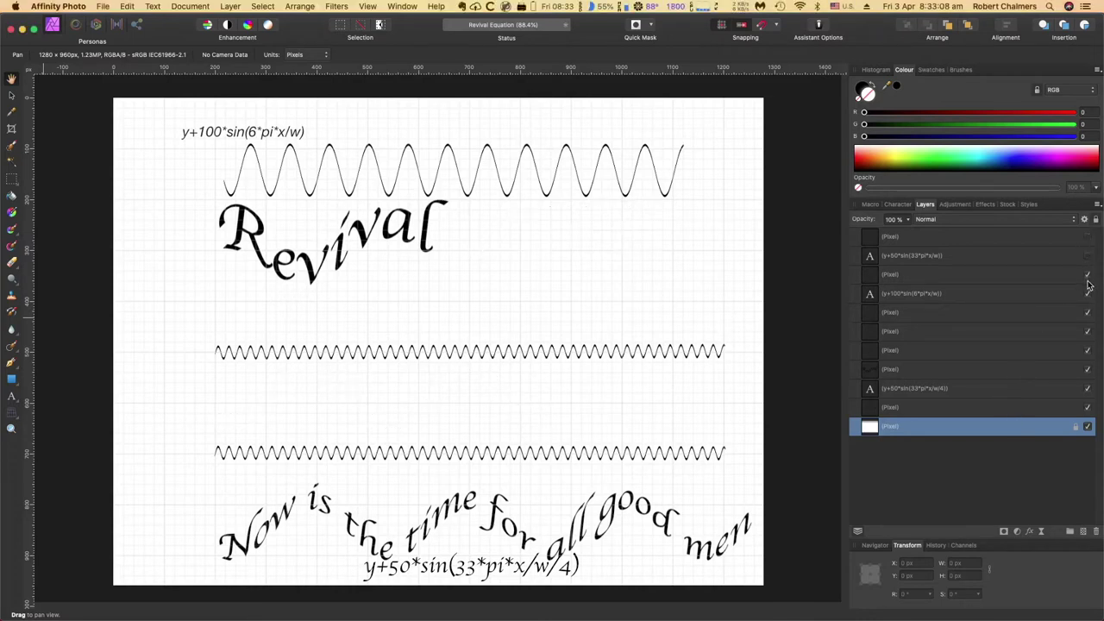
{"action": "left_click", "coordinate": [1088, 276]}
{"action": "left_click", "coordinate": [1089, 295]}
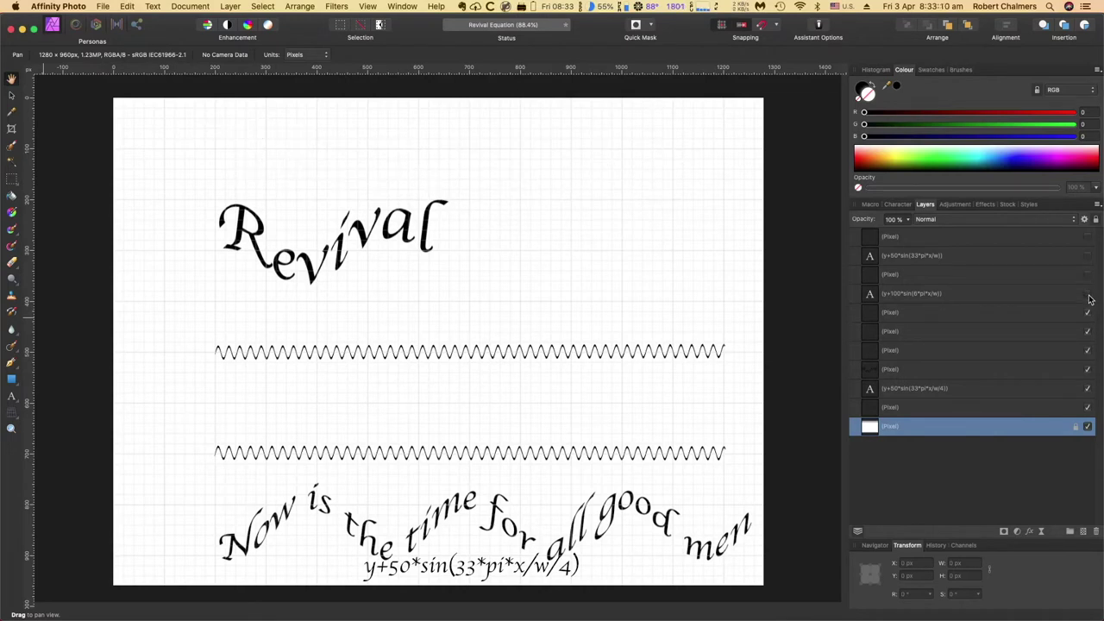
{"action": "left_click", "coordinate": [1088, 295]}
{"action": "left_click", "coordinate": [1086, 274]}
{"action": "left_click", "coordinate": [1088, 255]}
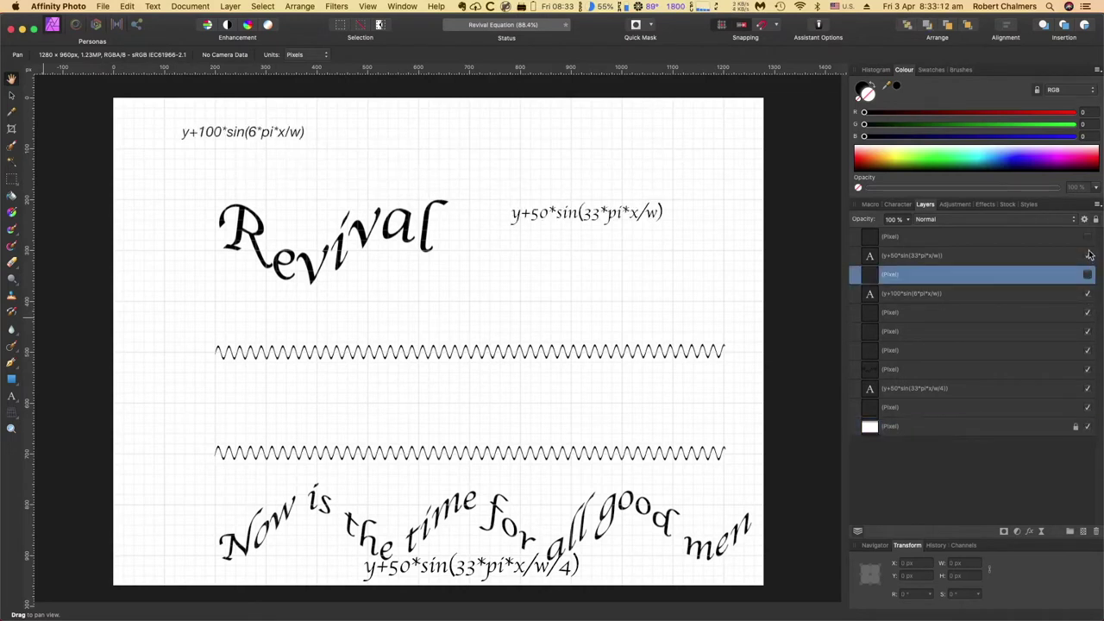
{"action": "left_click", "coordinate": [1087, 236]}
{"action": "left_click", "coordinate": [1032, 242]}
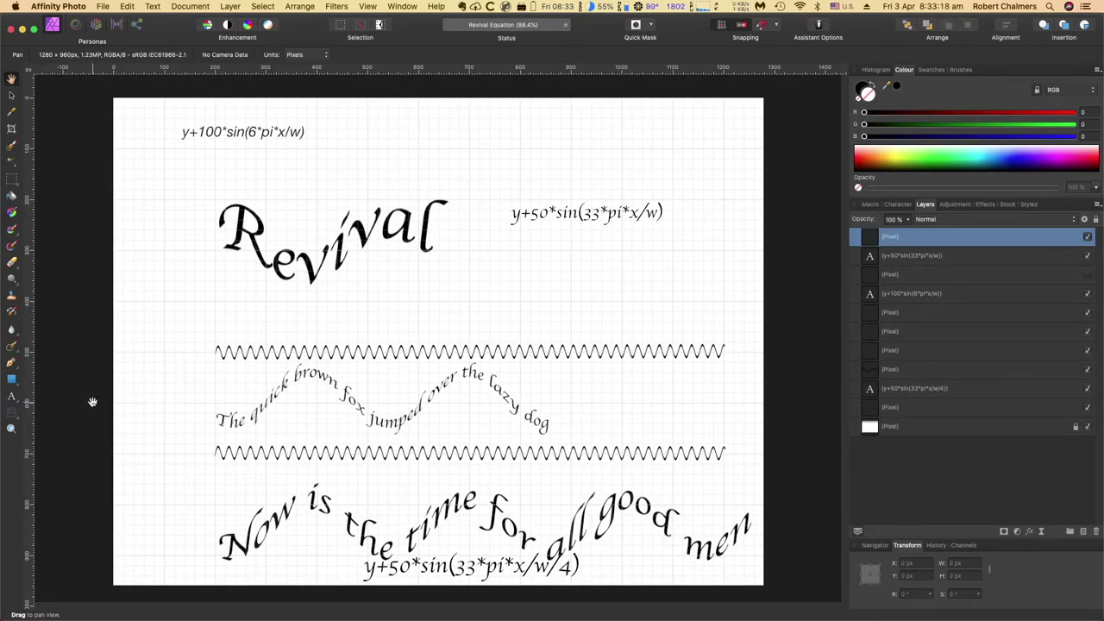
Step: Start a single-line Artistic Text object below Revival
{"action": "left_click", "coordinate": [12, 400]}
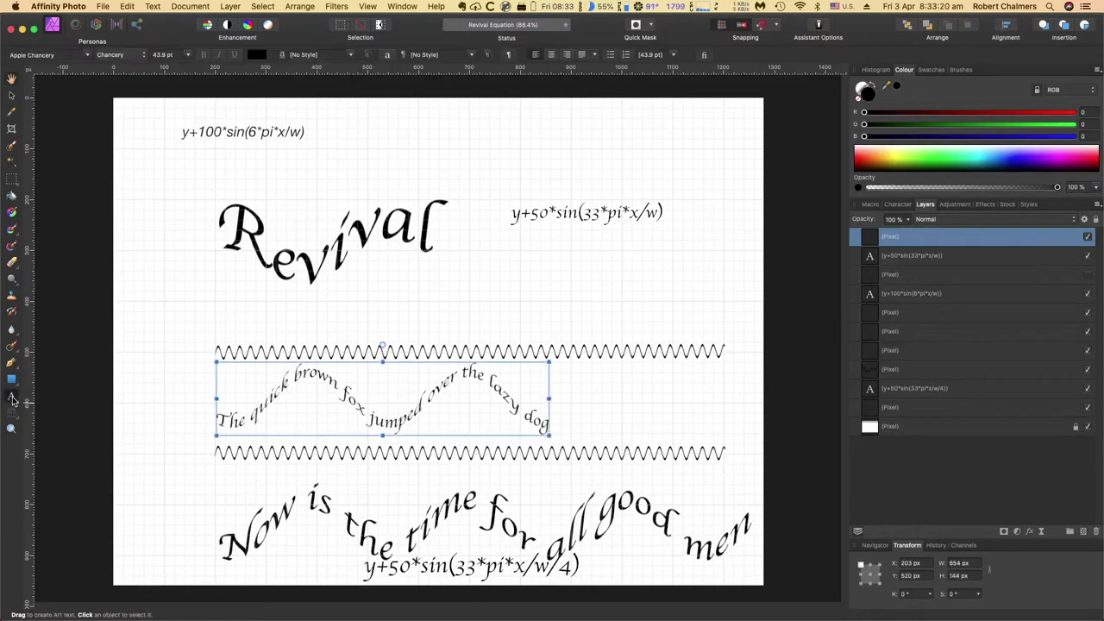
{"action": "left_click", "coordinate": [12, 401]}
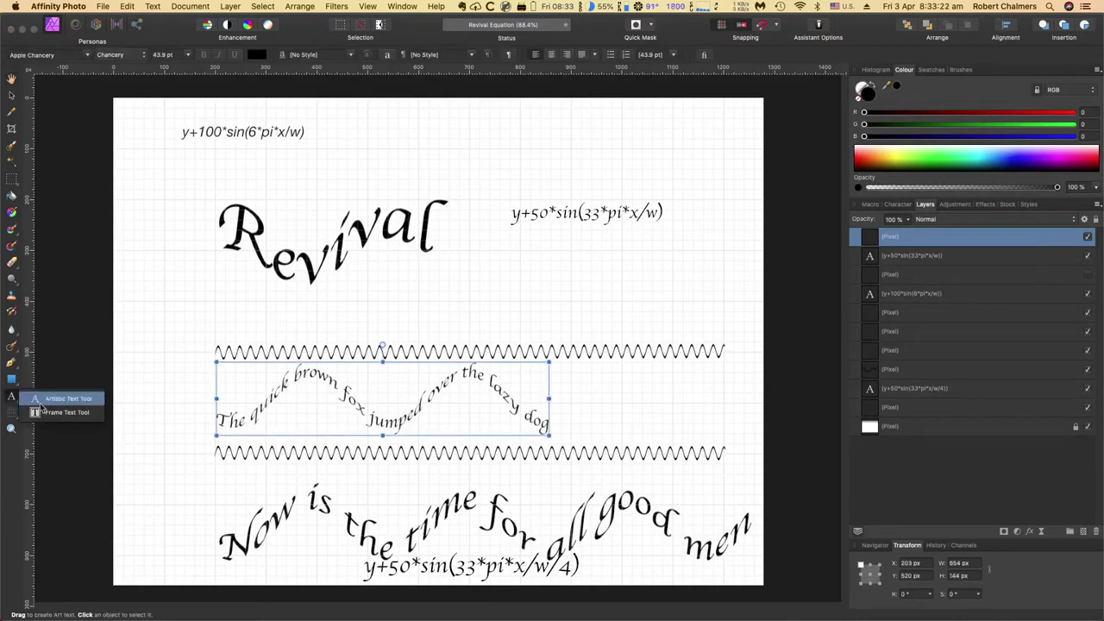
{"action": "left_click", "coordinate": [52, 402]}
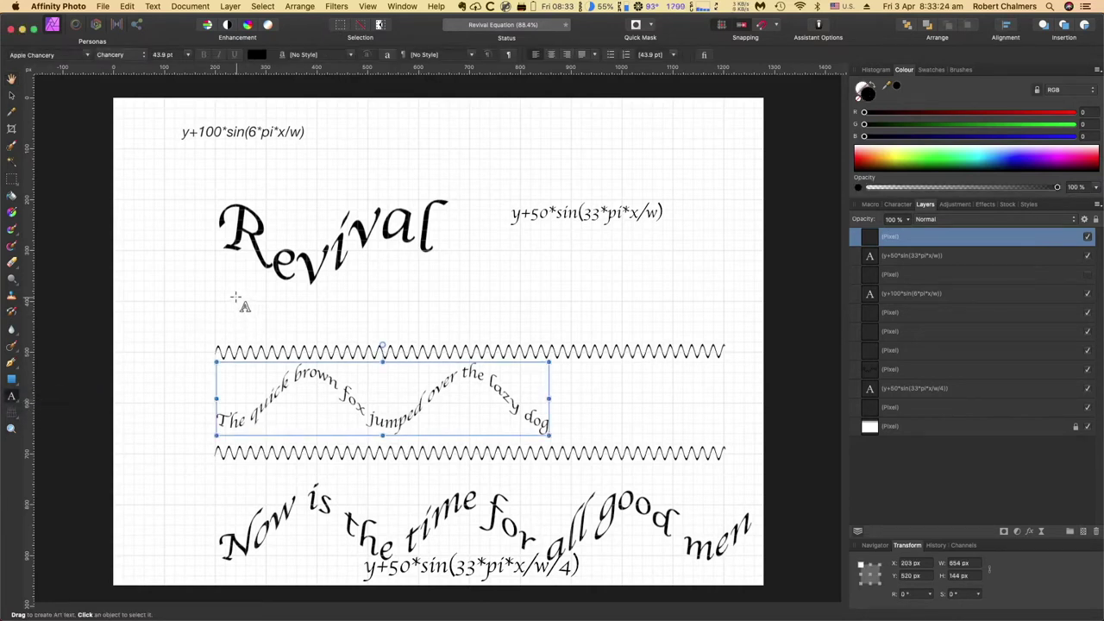
{"action": "left_click_drag", "start_coordinate": [231, 298], "coordinate": [257, 313]}
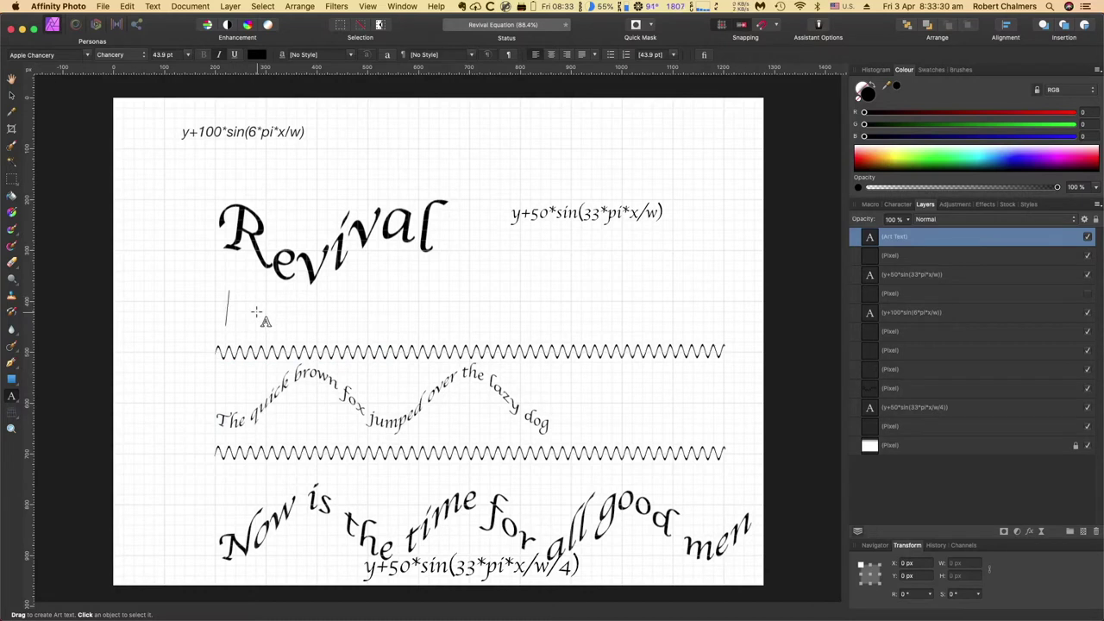
Step: Set the font size to 30 pt and type 'Now is the time for all good men to dome to the ai of the party'
{"action": "left_click", "coordinate": [189, 56]}
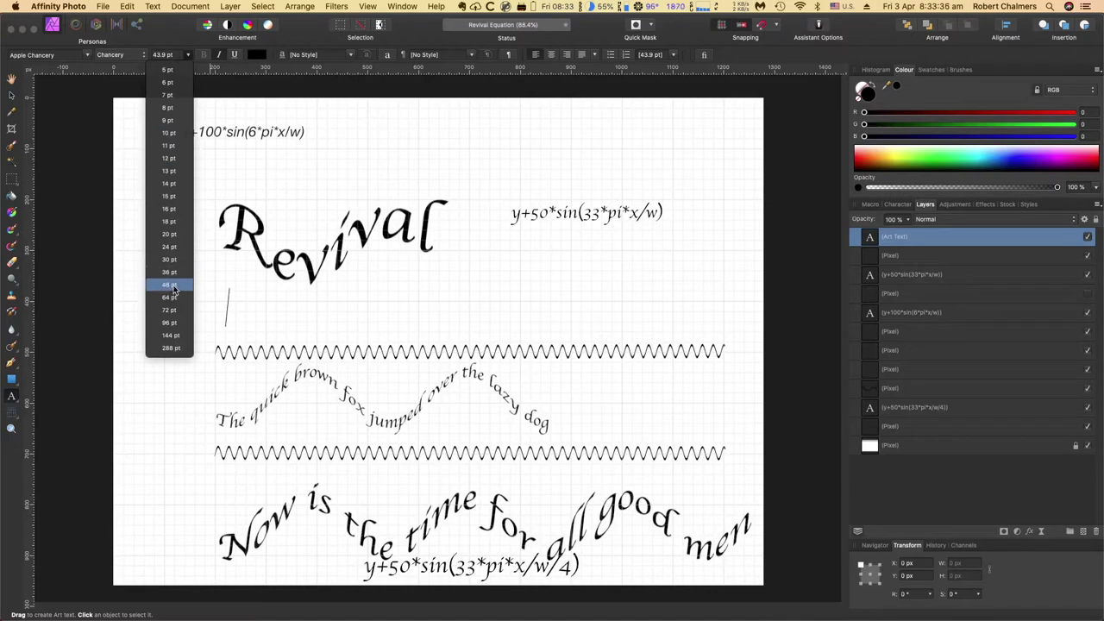
{"action": "left_click", "coordinate": [170, 260]}
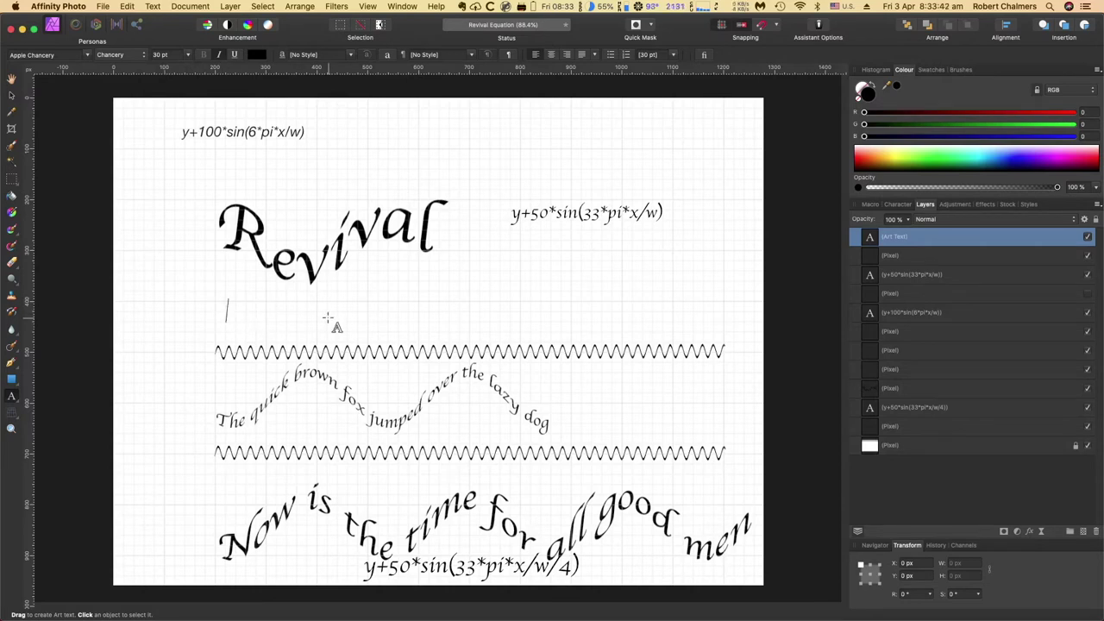
{"action": "type", "text": "Now is the t"}
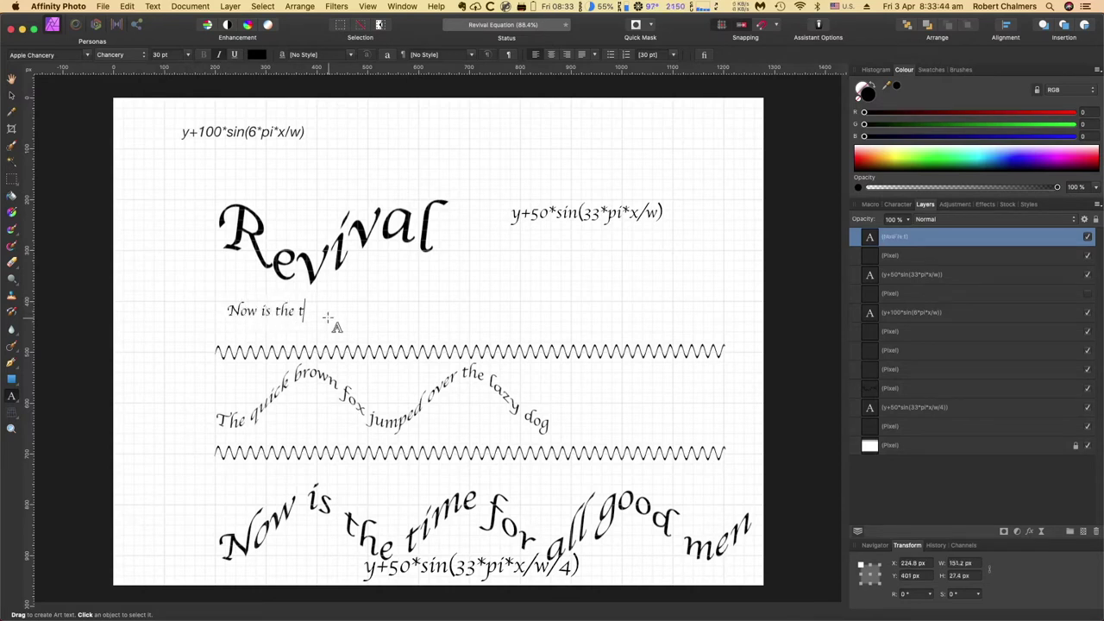
{"action": "type", "text": "ime fo"}
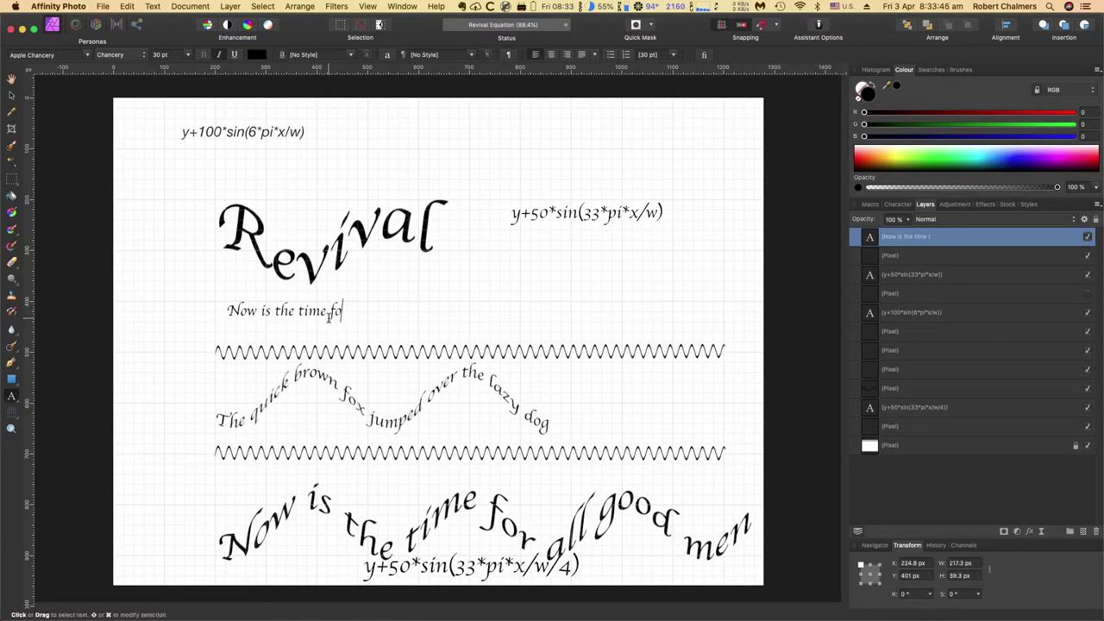
{"action": "type", "text": "r all good men to d"}
{"action": "type", "text": "ome"}
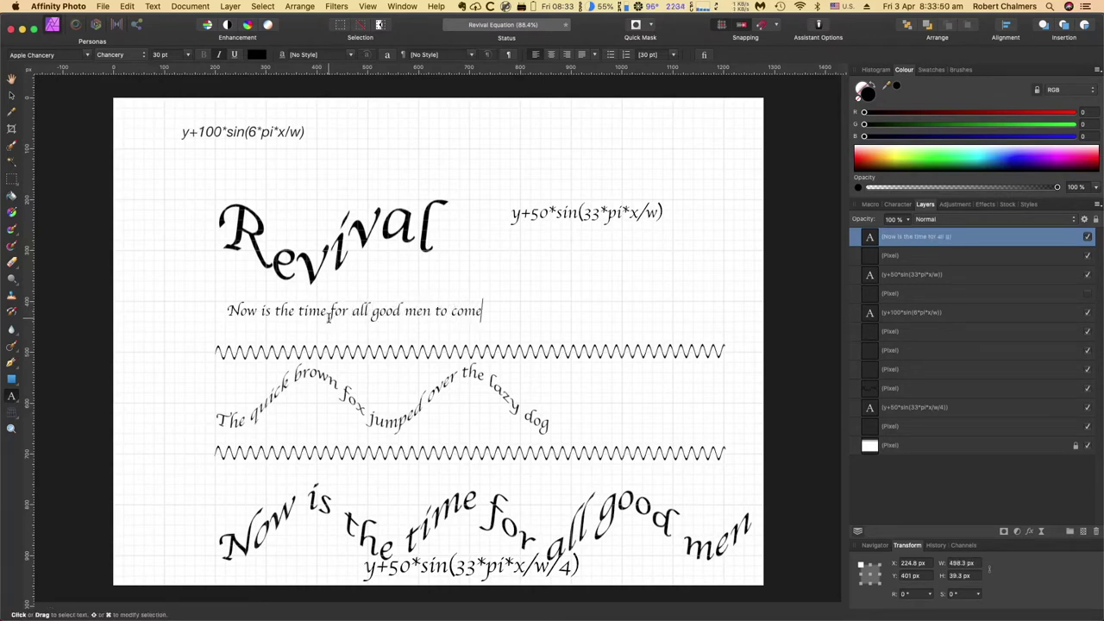
{"action": "type", "text": " to the ai of the party"}
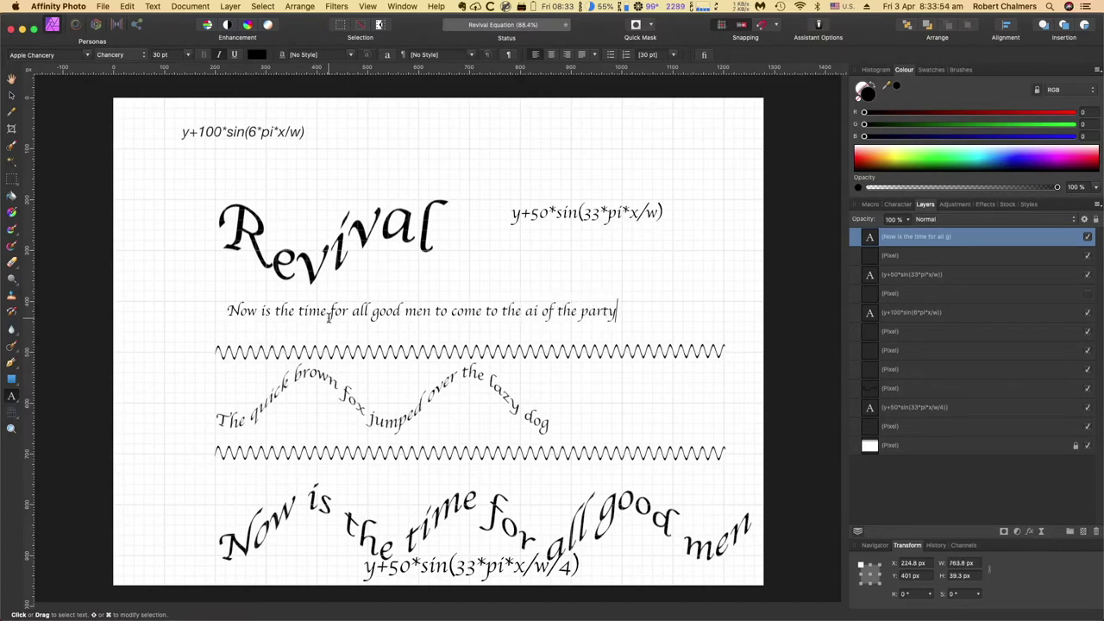
{"action": "left_click", "coordinate": [313, 312]}
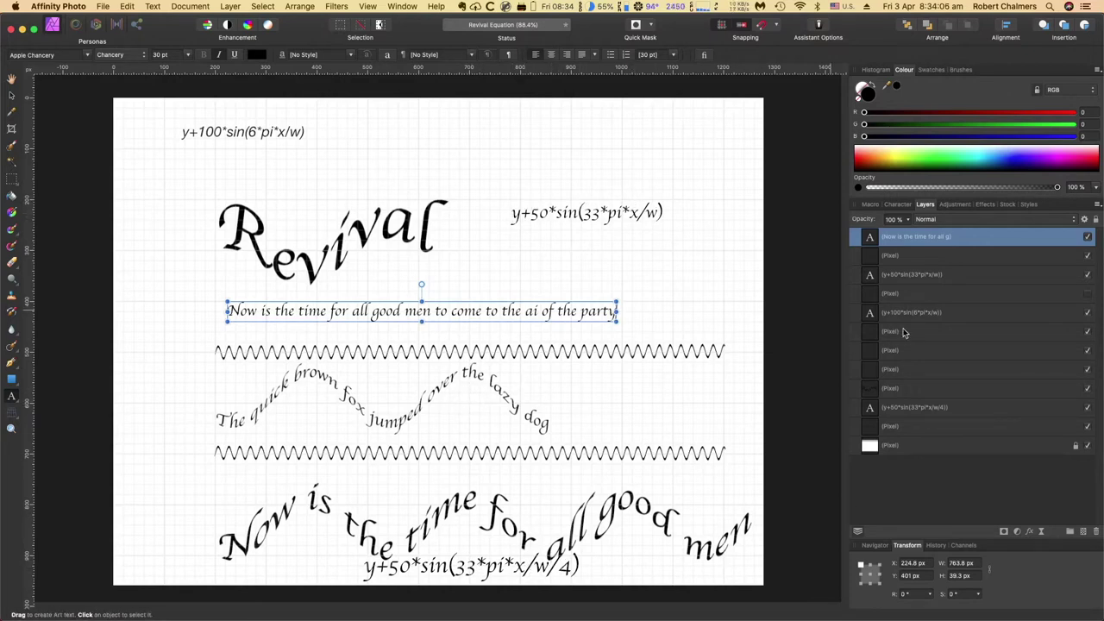
Step: Show the large sine wave layer again and open Filters > Distort > Equations for the new text
{"action": "left_click", "coordinate": [1088, 294]}
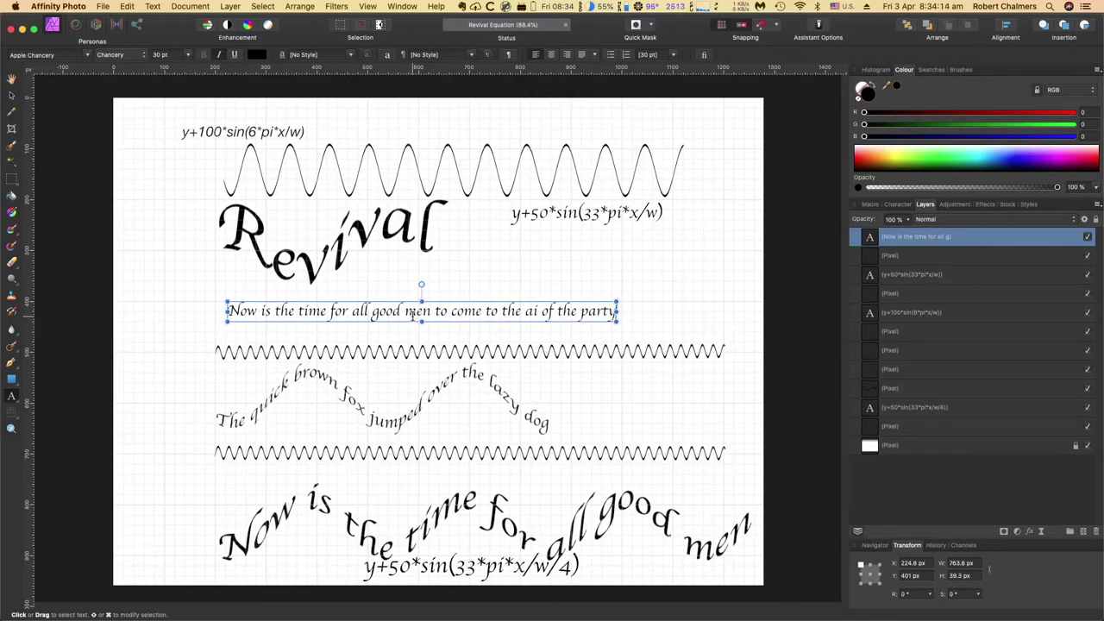
{"action": "left_click", "coordinate": [336, 8]}
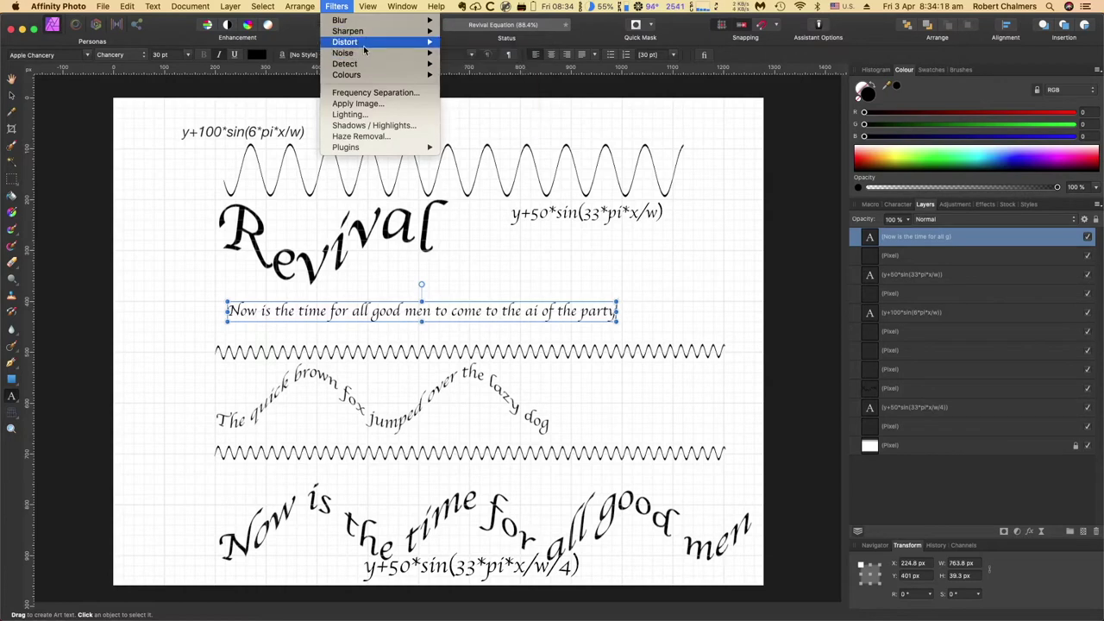
{"action": "mouse_move", "coordinate": [366, 45]}
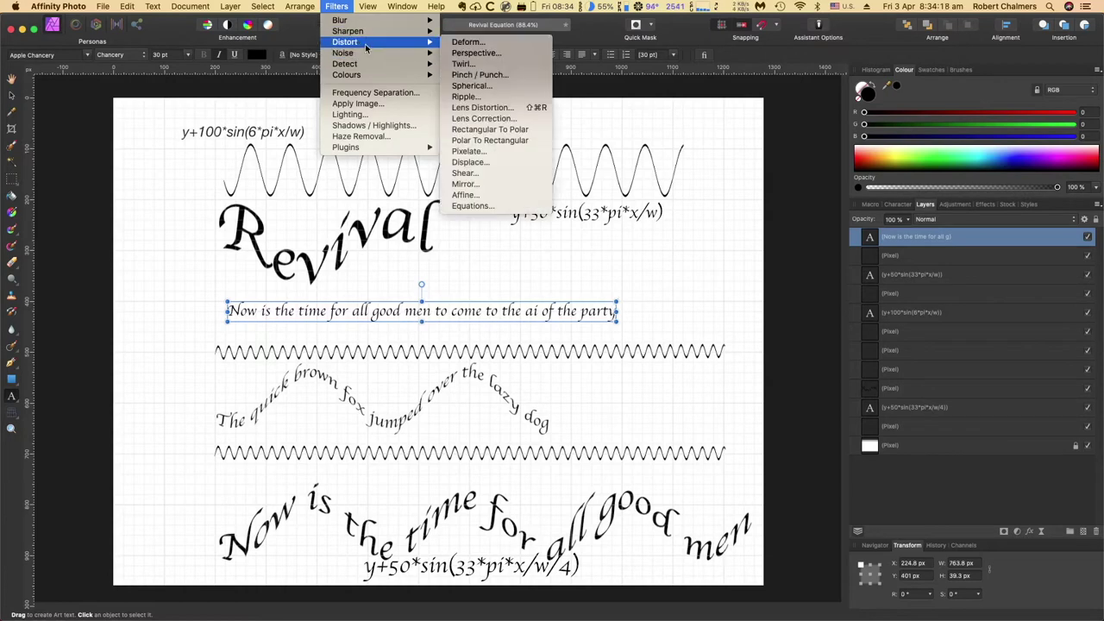
{"action": "left_click", "coordinate": [470, 206]}
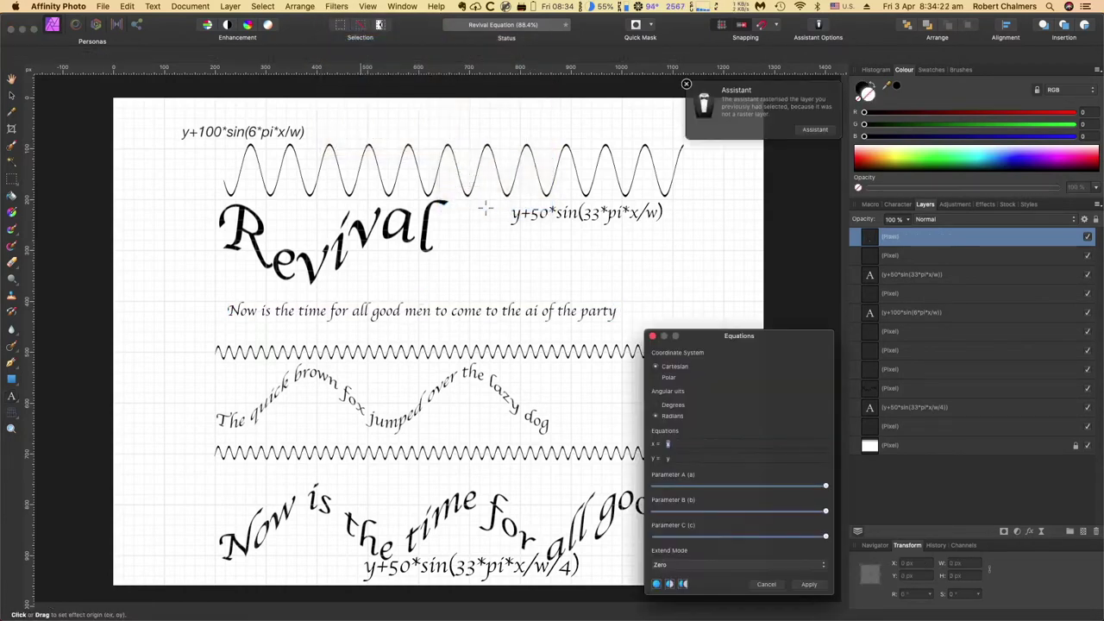
Step: Set the Equations y field to y+100*sin(6*pi*x/w), leaving x as x
{"action": "left_click_drag", "start_coordinate": [705, 344], "coordinate": [113, 204]}
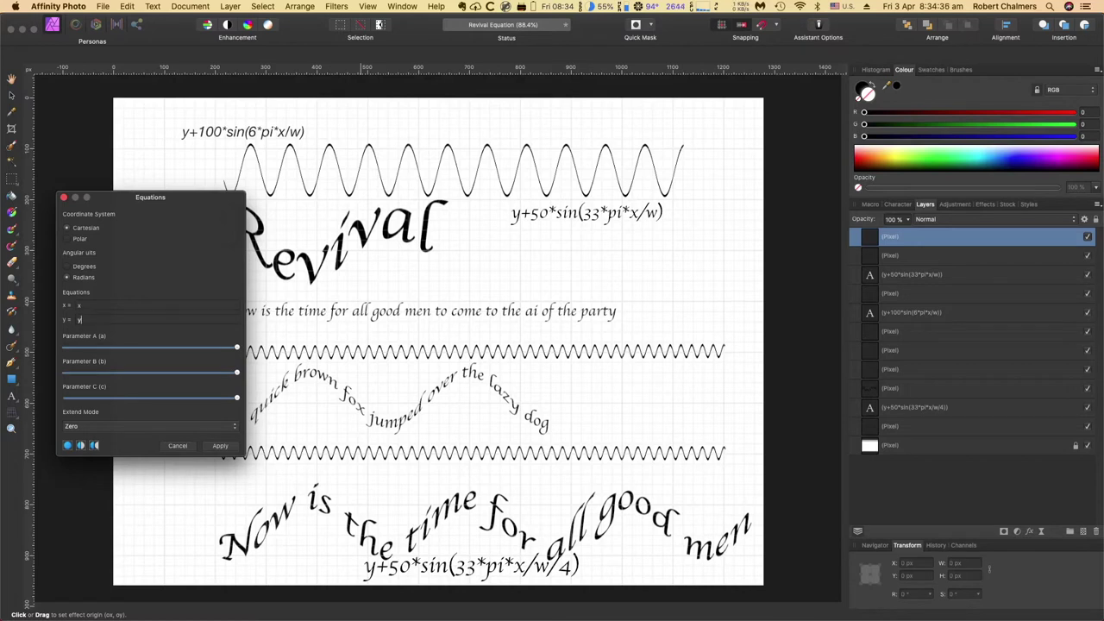
{"action": "key", "text": "Escape"}
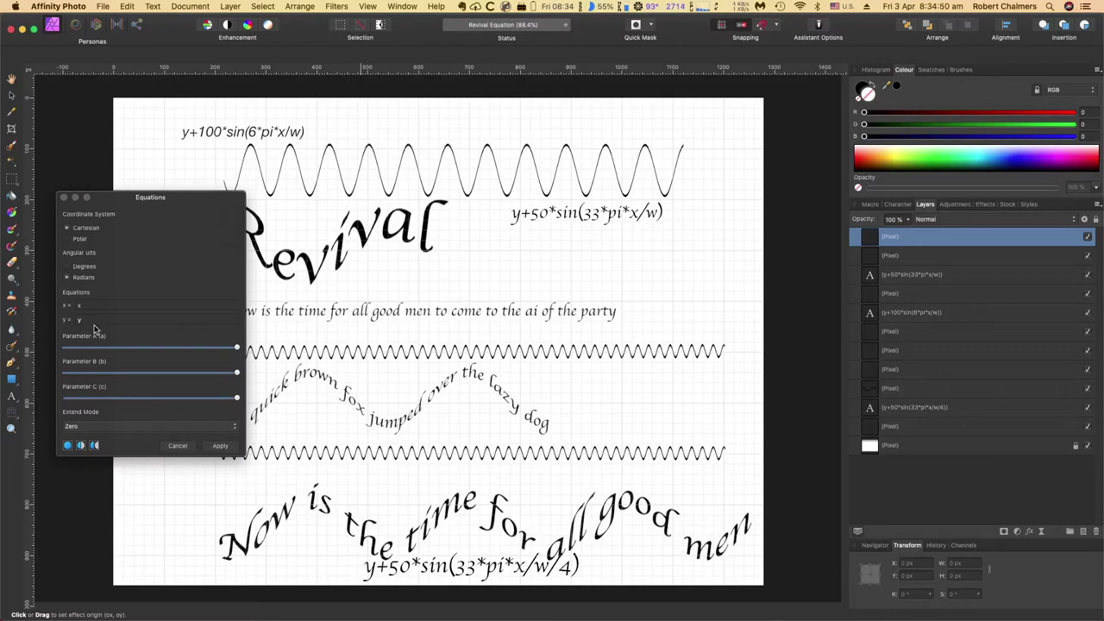
{"action": "left_click", "coordinate": [86, 320]}
{"action": "double_click", "coordinate": [87, 320]}
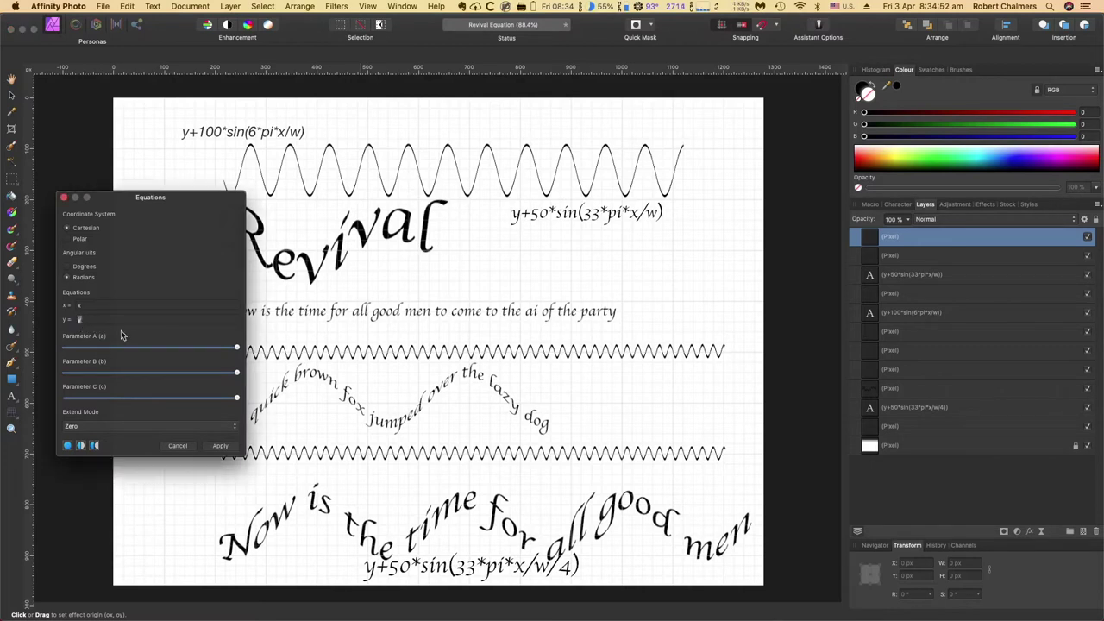
{"action": "type", "text": "y+100*sin(6*pi*x/w)"}
{"action": "left_click", "coordinate": [121, 307]}
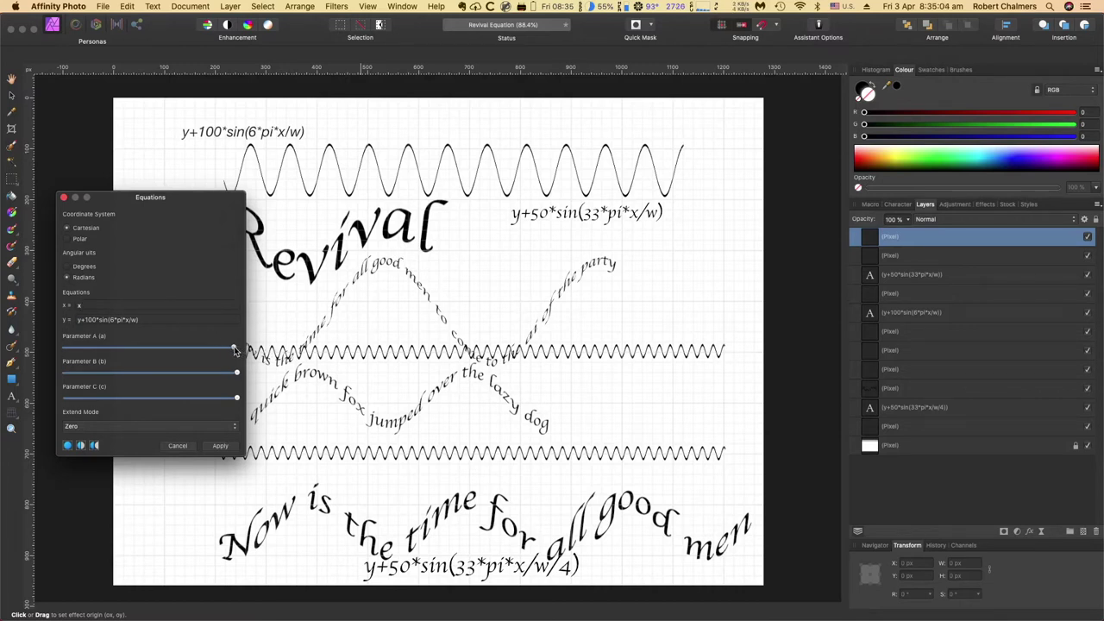
{"action": "left_click_drag", "start_coordinate": [236, 346], "coordinate": [242, 399]}
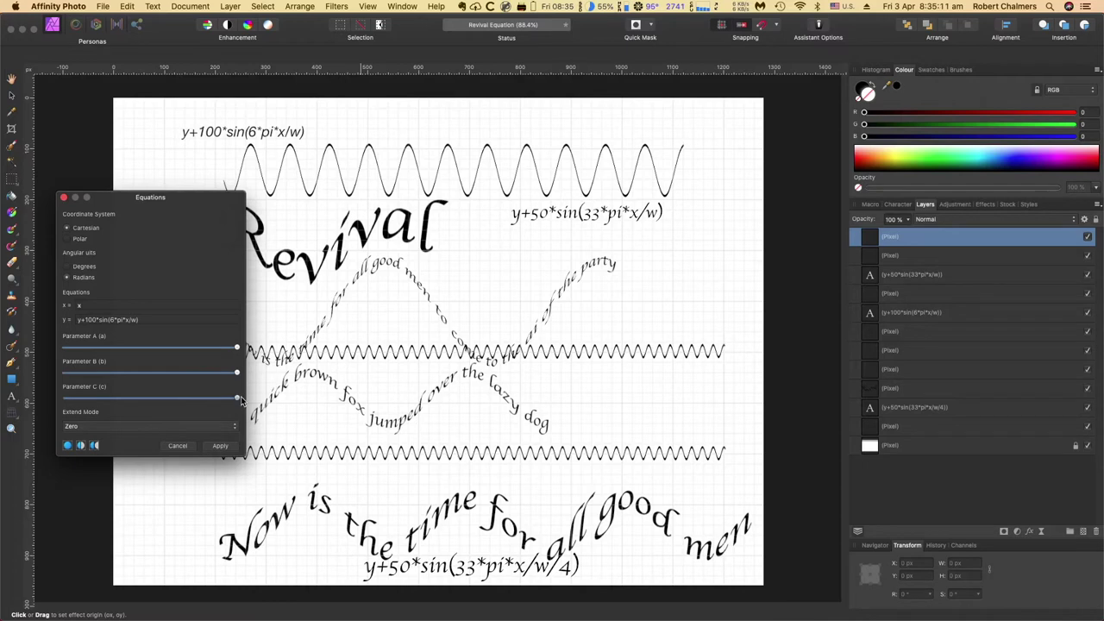
Step: Try Wrap and Full extend modes, then return Extend Mode to Zero and select the 100 amplitude
{"action": "left_click", "coordinate": [205, 428]}
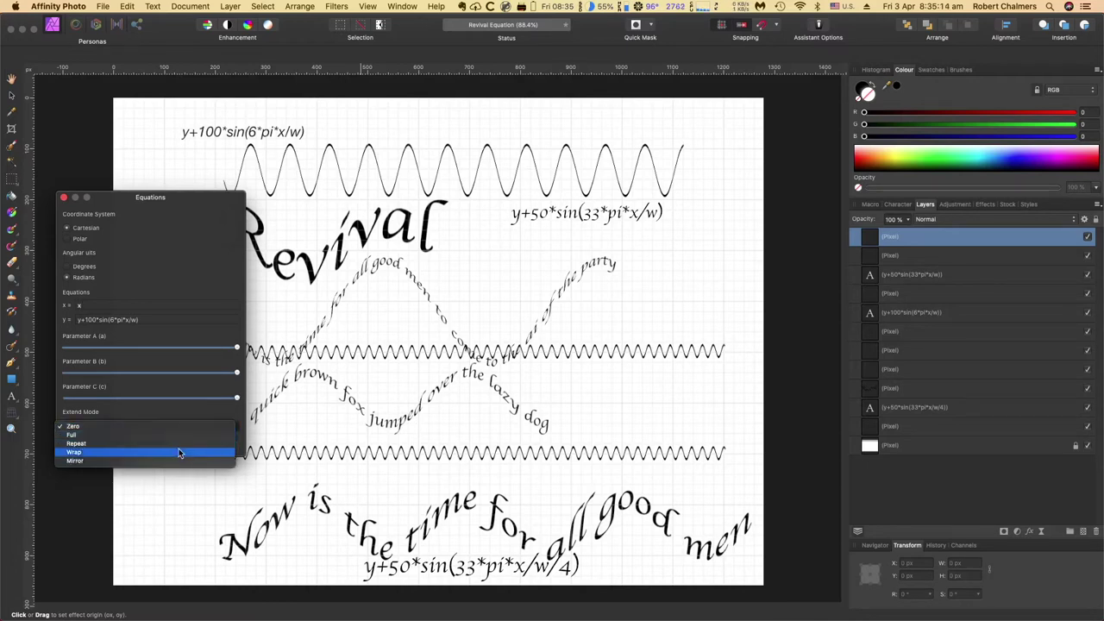
{"action": "left_click", "coordinate": [179, 453]}
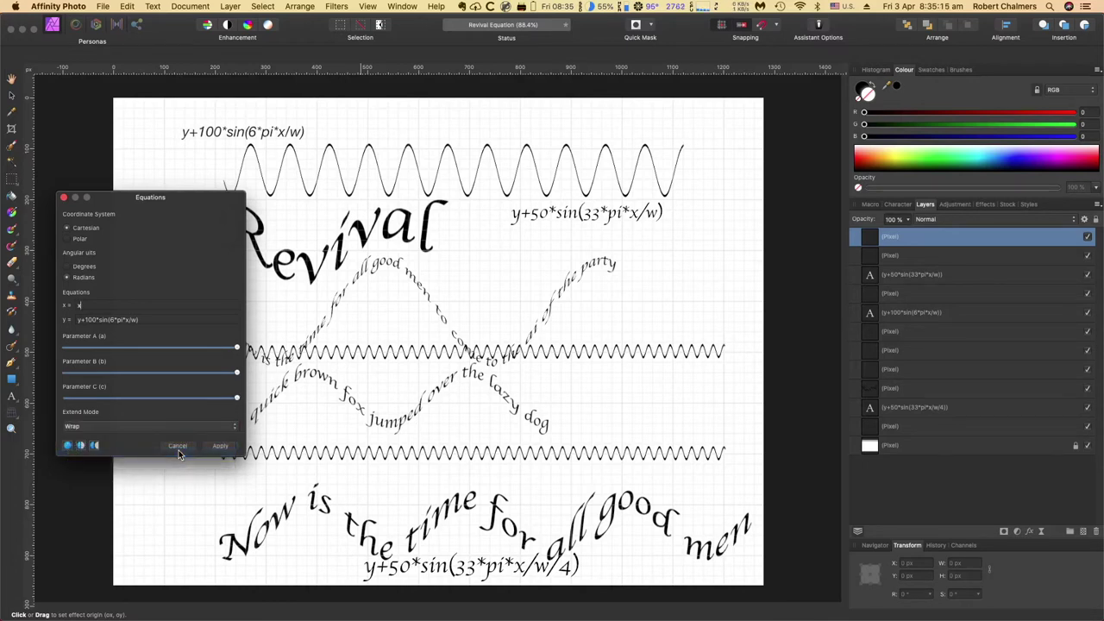
{"action": "left_click", "coordinate": [233, 428]}
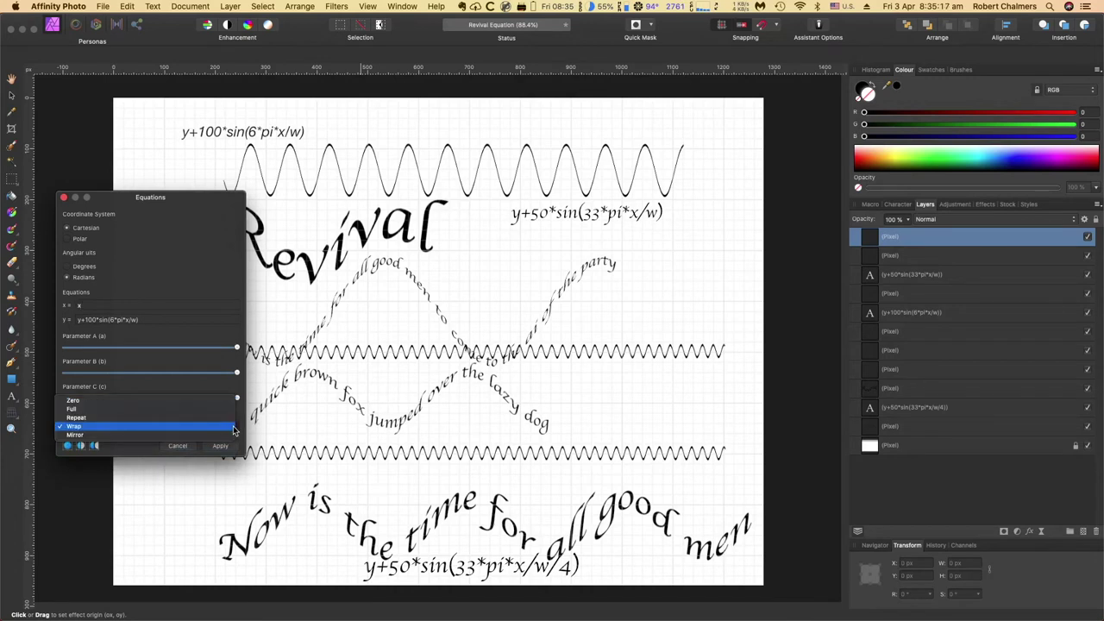
{"action": "left_click", "coordinate": [183, 413]}
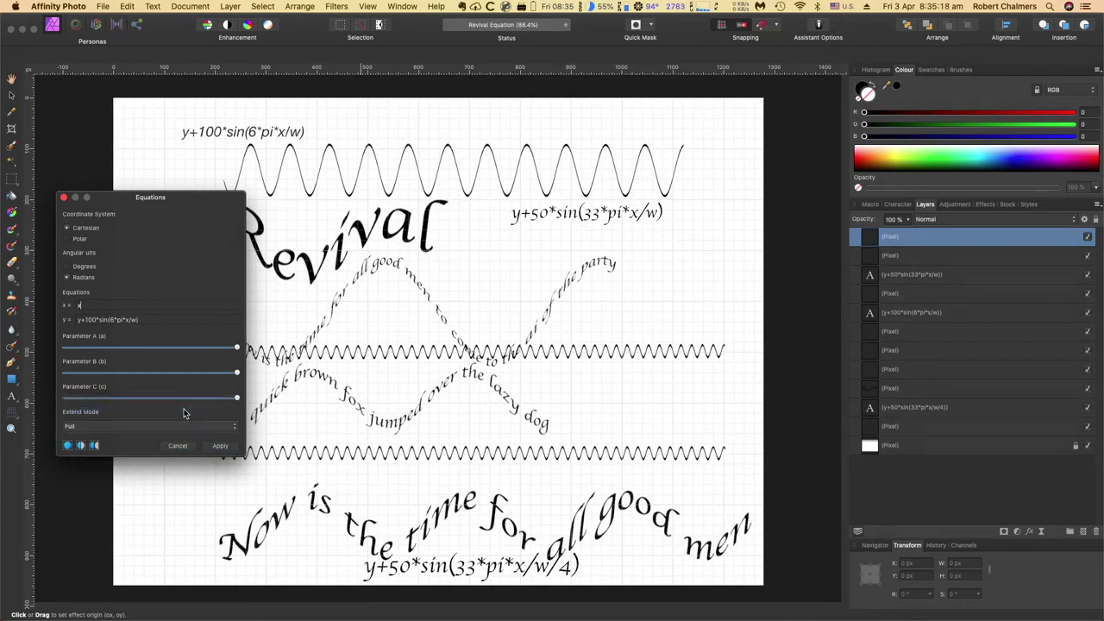
{"action": "left_click", "coordinate": [233, 428]}
{"action": "left_click", "coordinate": [200, 419]}
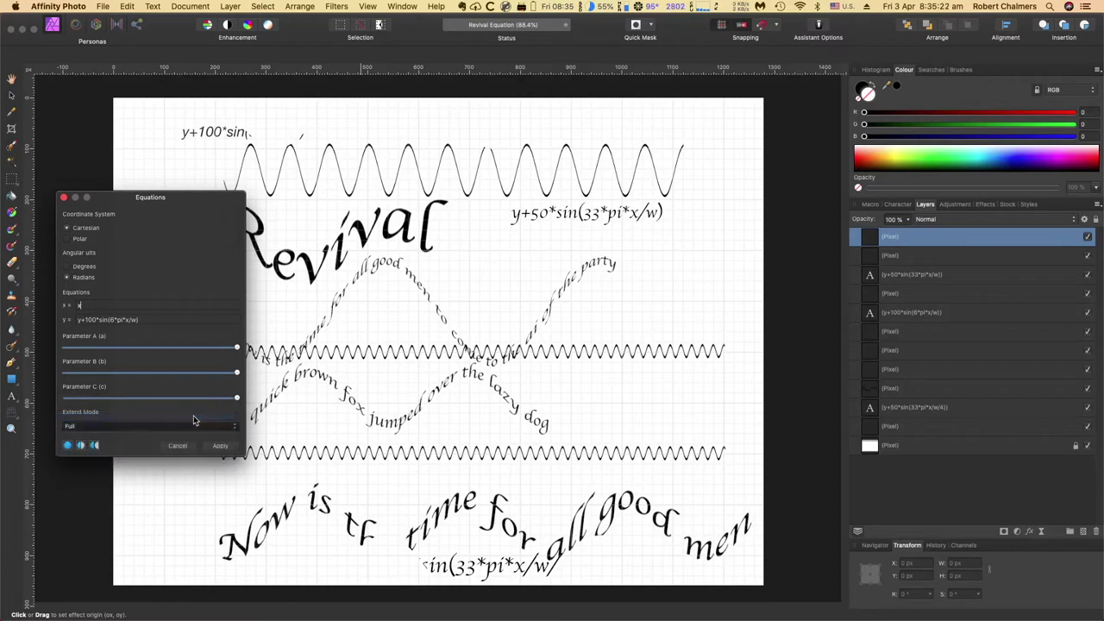
{"action": "left_click", "coordinate": [135, 319]}
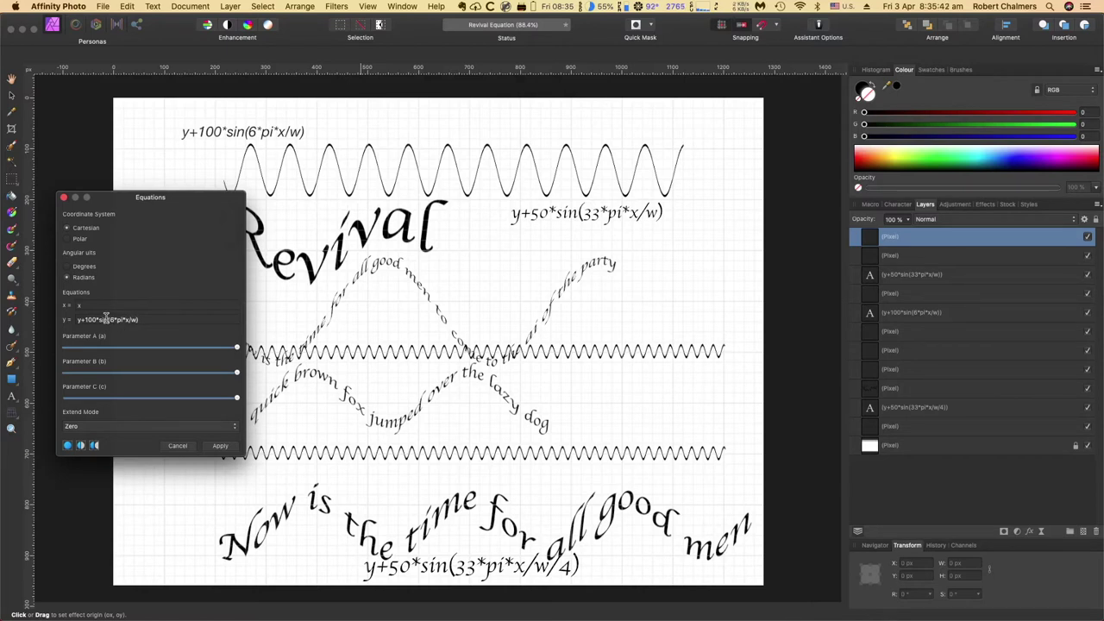
{"action": "left_click_drag", "start_coordinate": [95, 318], "coordinate": [86, 316]}
Step: Change the y equation to y+50*sin(50*pi*x/w) and test the Parameter A slider
{"action": "type", "text": "50"}
{"action": "left_click", "coordinate": [125, 304]}
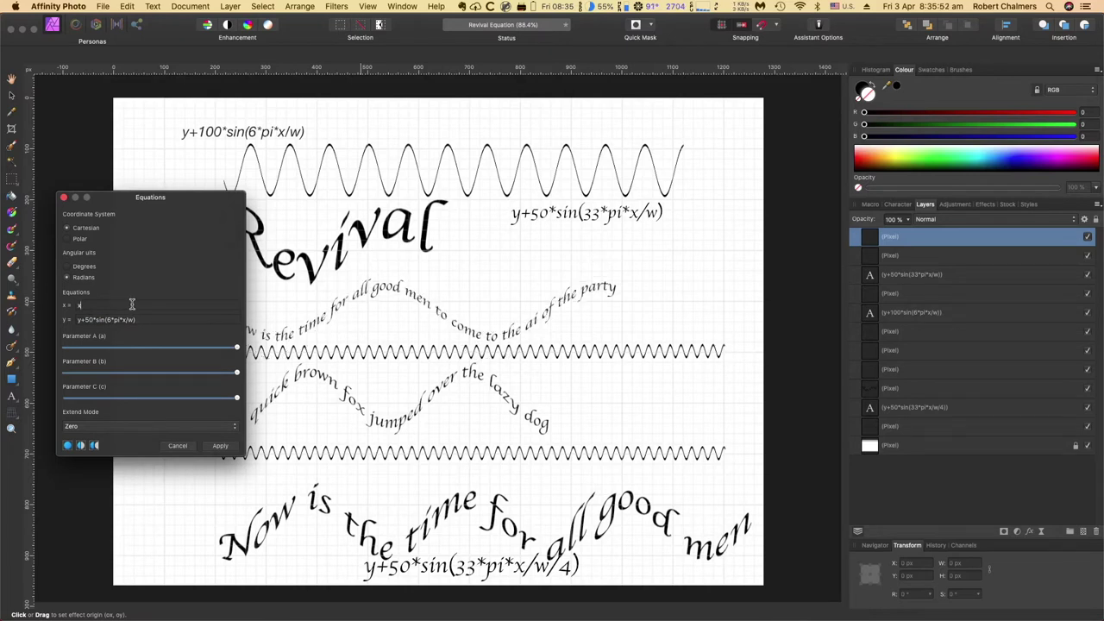
{"action": "left_click", "coordinate": [109, 319]}
{"action": "key", "text": "BackSpace"}
{"action": "type", "text": "50"}
{"action": "left_click", "coordinate": [108, 305]}
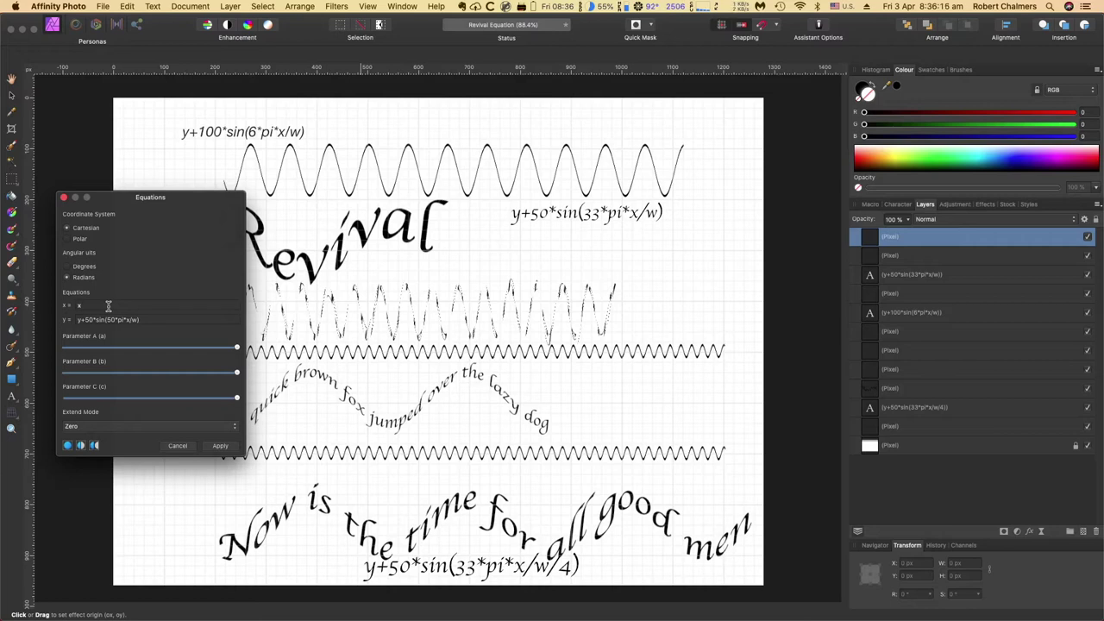
{"action": "mouse_move", "coordinate": [237, 349]}
{"action": "left_mouse_down"}
{"action": "mouse_move", "coordinate": [145, 350]}
{"action": "mouse_move", "coordinate": [238, 349]}
{"action": "left_mouse_up"}
Step: Change the y equation's frequency to 33 and add a /4 divisor
{"action": "left_click_drag", "start_coordinate": [115, 319], "coordinate": [108, 319]}
{"action": "type", "text": "33"}
{"action": "left_click", "coordinate": [111, 307]}
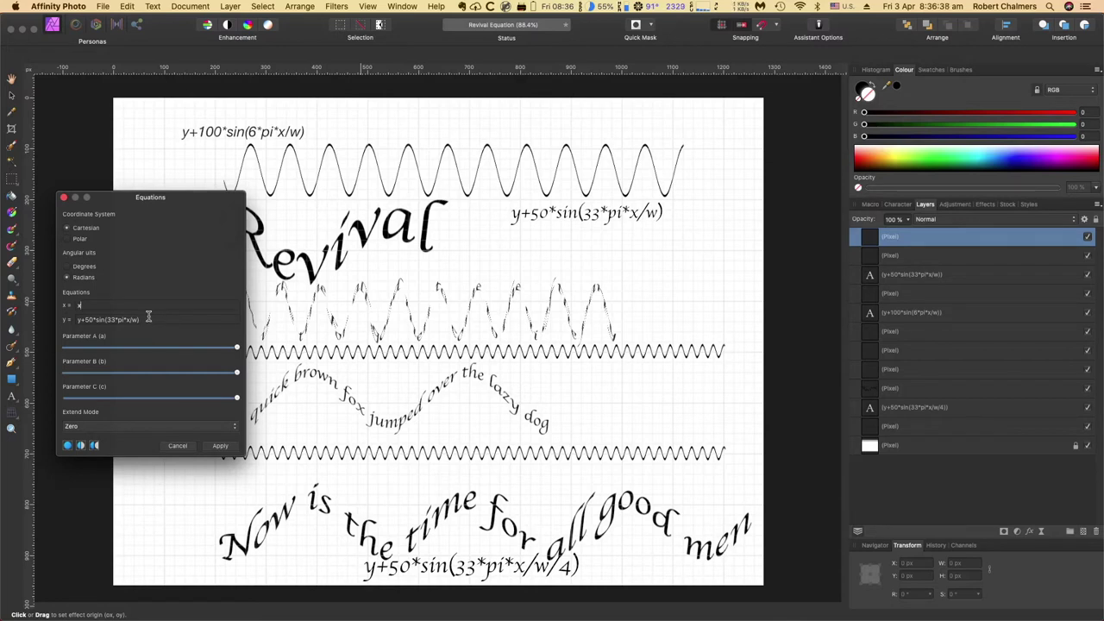
{"action": "left_click", "coordinate": [138, 319]}
{"action": "type", "text": "/4"}
{"action": "left_click", "coordinate": [135, 304]}
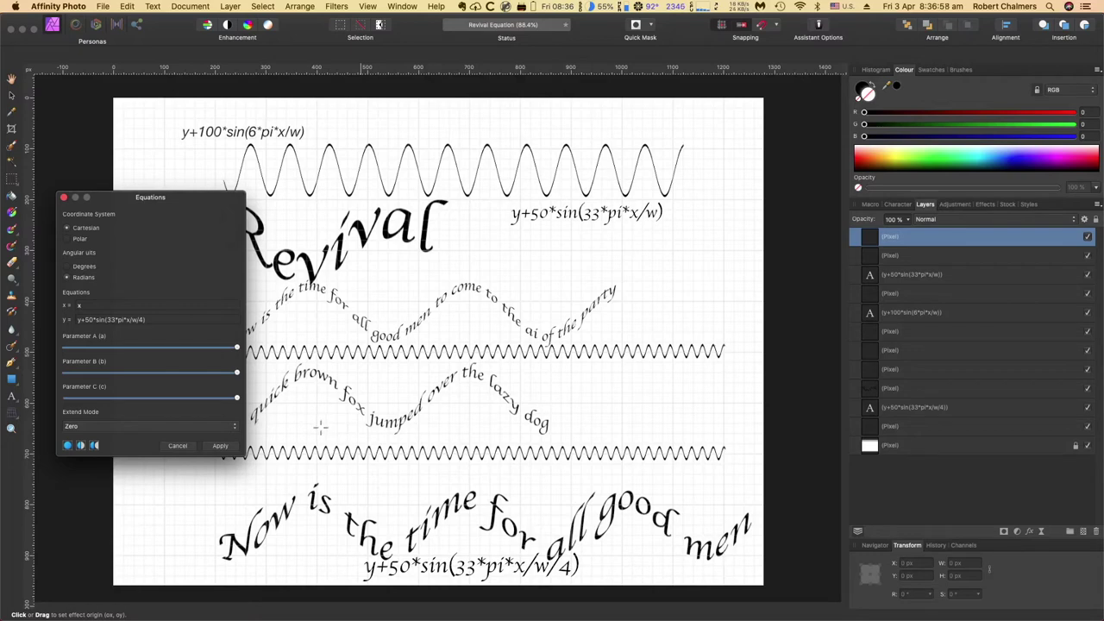
Step: Move the Equations dialog off the text lines and change the divisor to /2
{"action": "left_click_drag", "start_coordinate": [154, 208], "coordinate": [347, 373]}
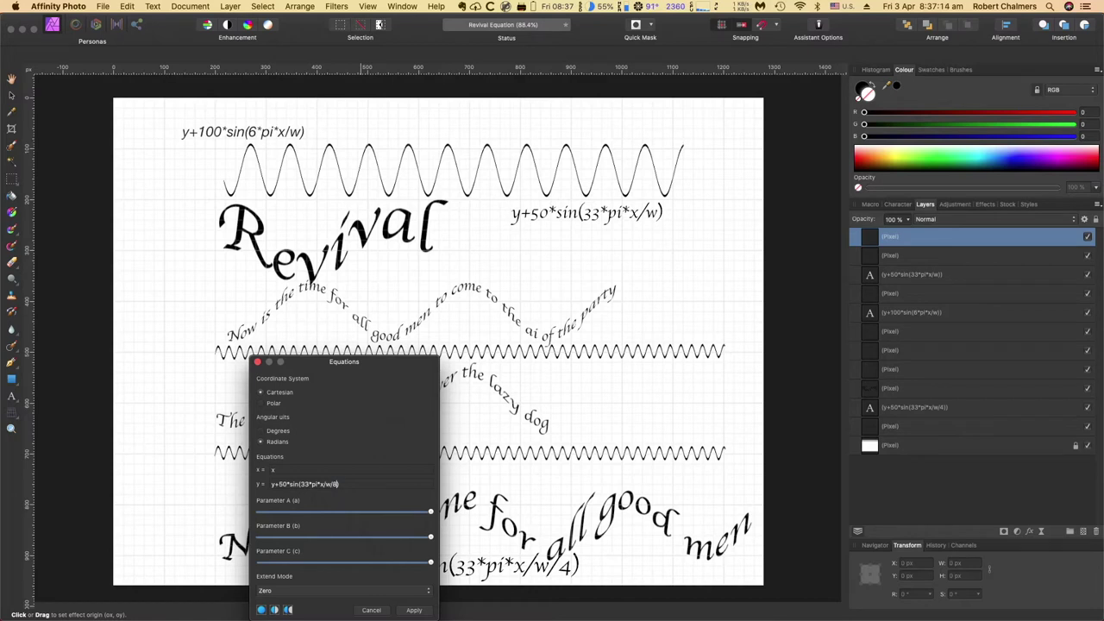
{"action": "left_click", "coordinate": [307, 470]}
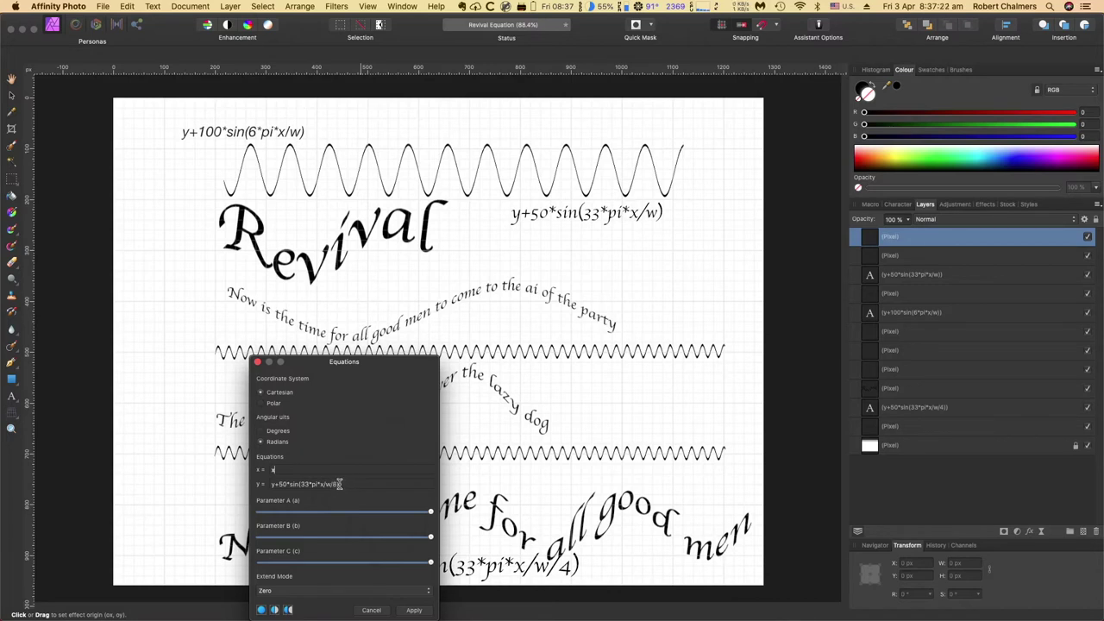
{"action": "double_click", "coordinate": [335, 484]}
{"action": "type", "text": "2"}
{"action": "left_click", "coordinate": [309, 468]}
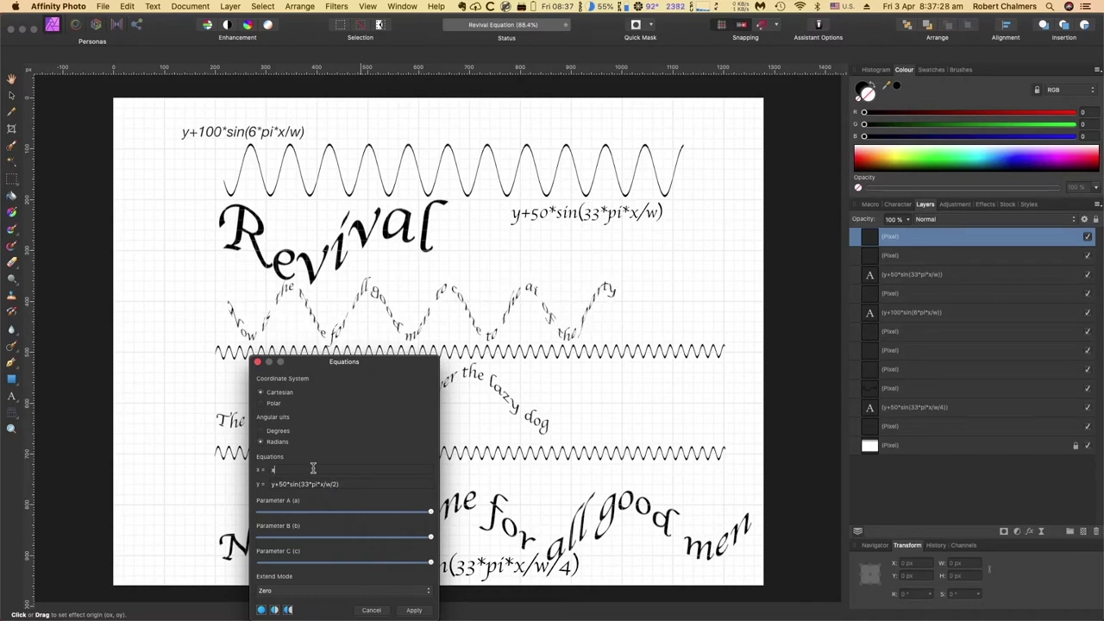
Step: Raise the frequency to 66 and apply the Equations warp to the text line
{"action": "double_click", "coordinate": [305, 484]}
{"action": "type", "text": "66"}
{"action": "left_click", "coordinate": [301, 470]}
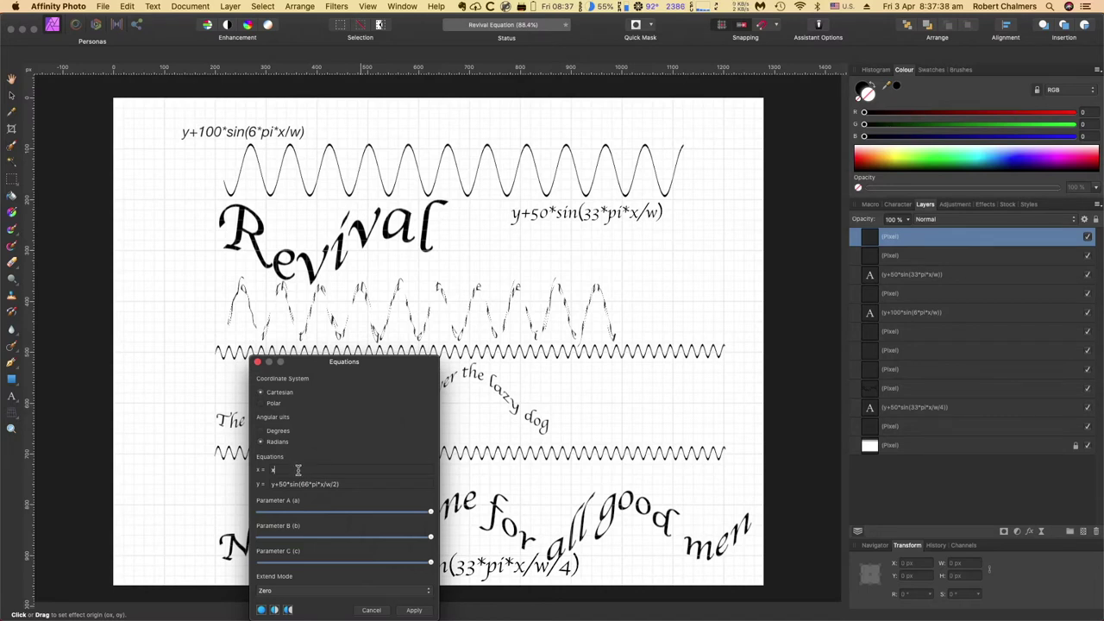
{"action": "left_click", "coordinate": [335, 485]}
{"action": "key", "text": "Return"}
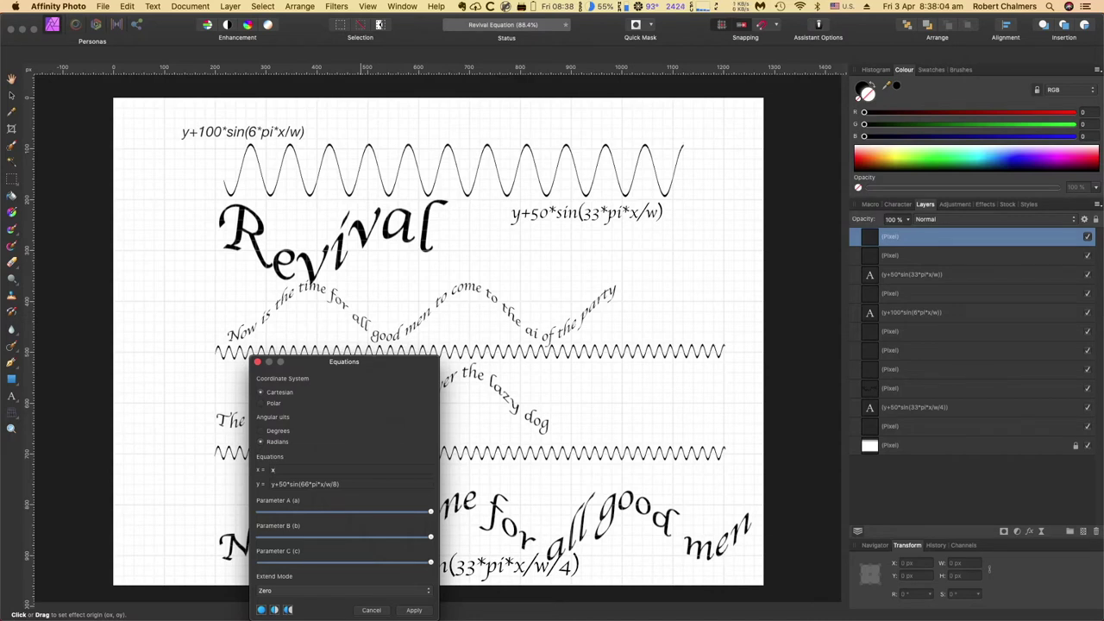
{"action": "key", "text": "Return"}
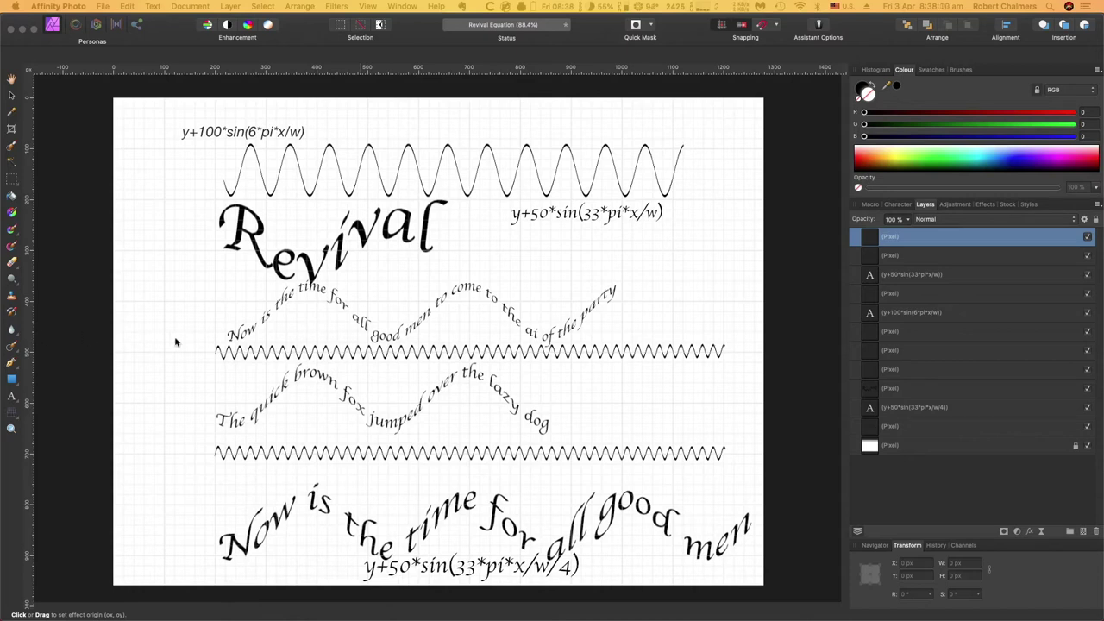
Step: Reopen Equations and paste the y-(120*a)*sin(380*x/(w*10/b)) equation into the y field
{"action": "key", "text": "super+f"}
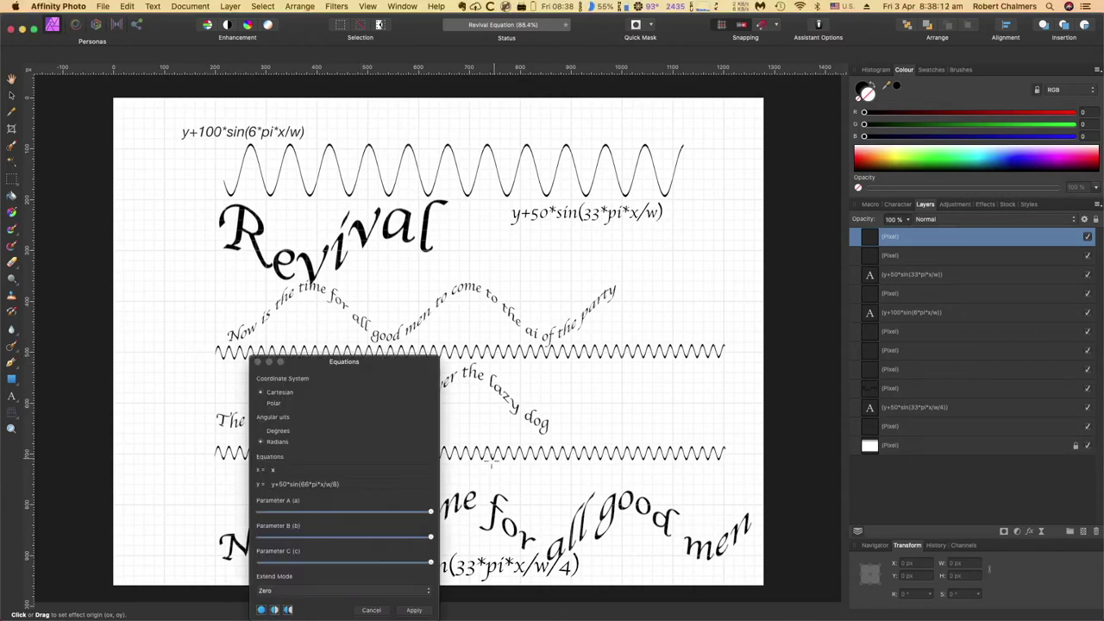
{"action": "left_click_drag", "start_coordinate": [341, 484], "coordinate": [271, 485]}
{"action": "type", "text": "y-(120*a)*sin(380*x/(w*10/b))"}
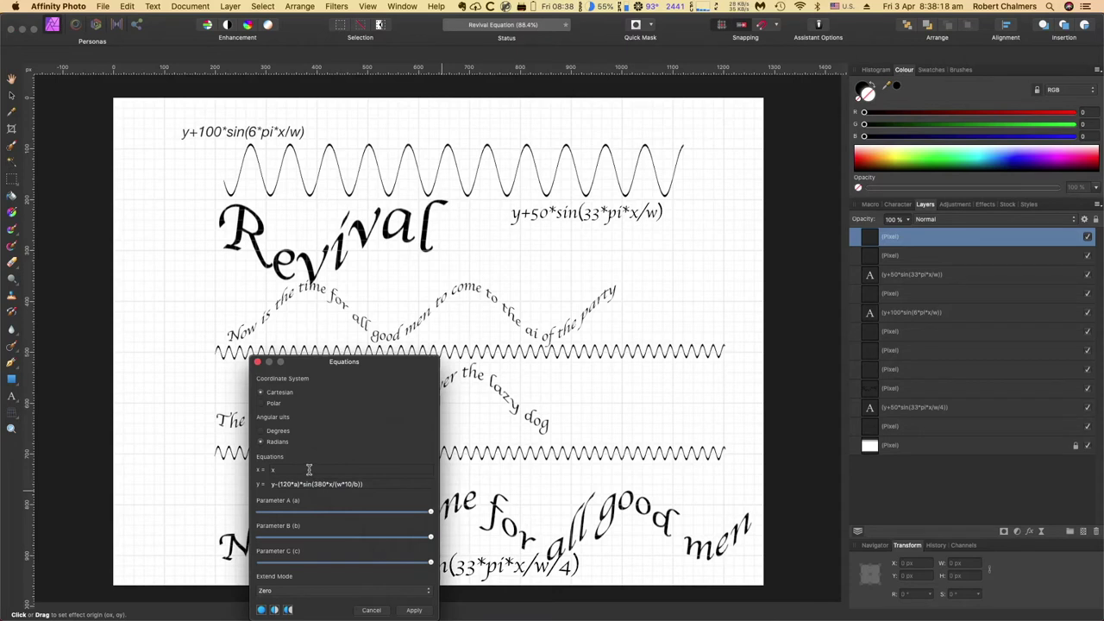
{"action": "left_click", "coordinate": [309, 469]}
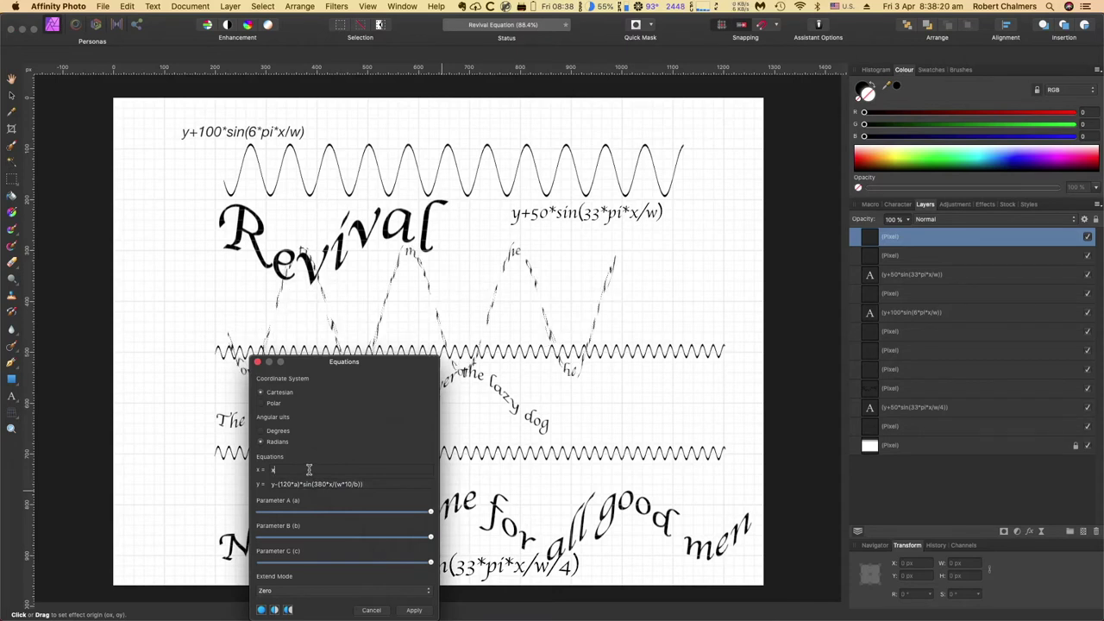
Step: Edit the divisor after b to /8, then change it to /b/1
{"action": "left_click", "coordinate": [357, 484]}
{"action": "type", "text": "80*x"}
{"action": "type", "text": "/8"}
{"action": "left_click", "coordinate": [345, 470]}
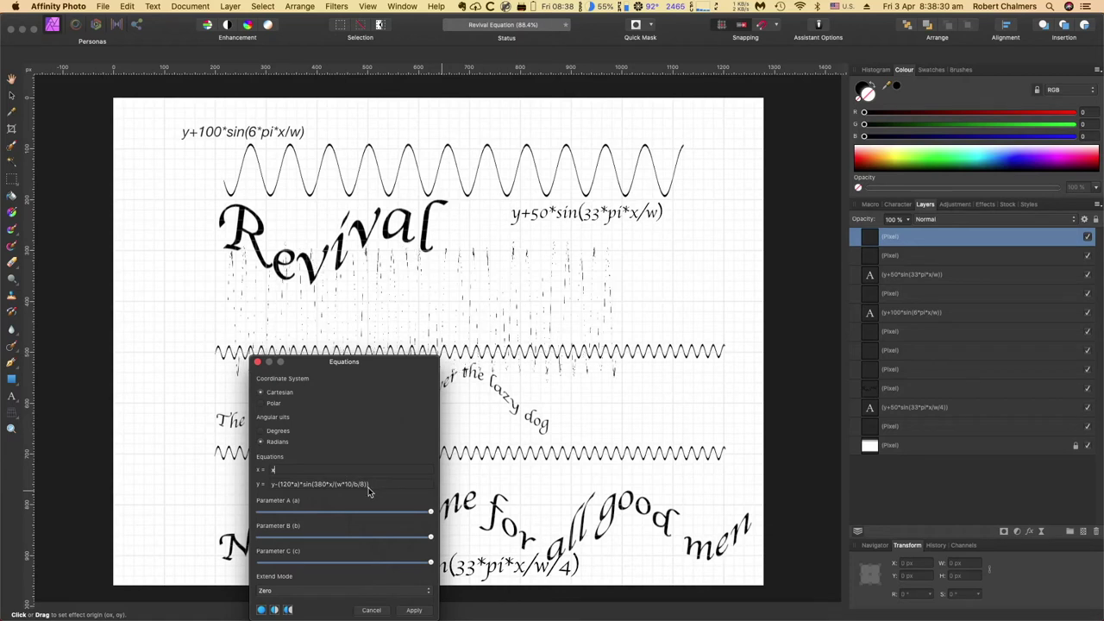
{"action": "left_click", "coordinate": [360, 484]}
{"action": "key", "text": "BackSpace"}
{"action": "type", "text": "1"}
{"action": "left_click", "coordinate": [340, 468]}
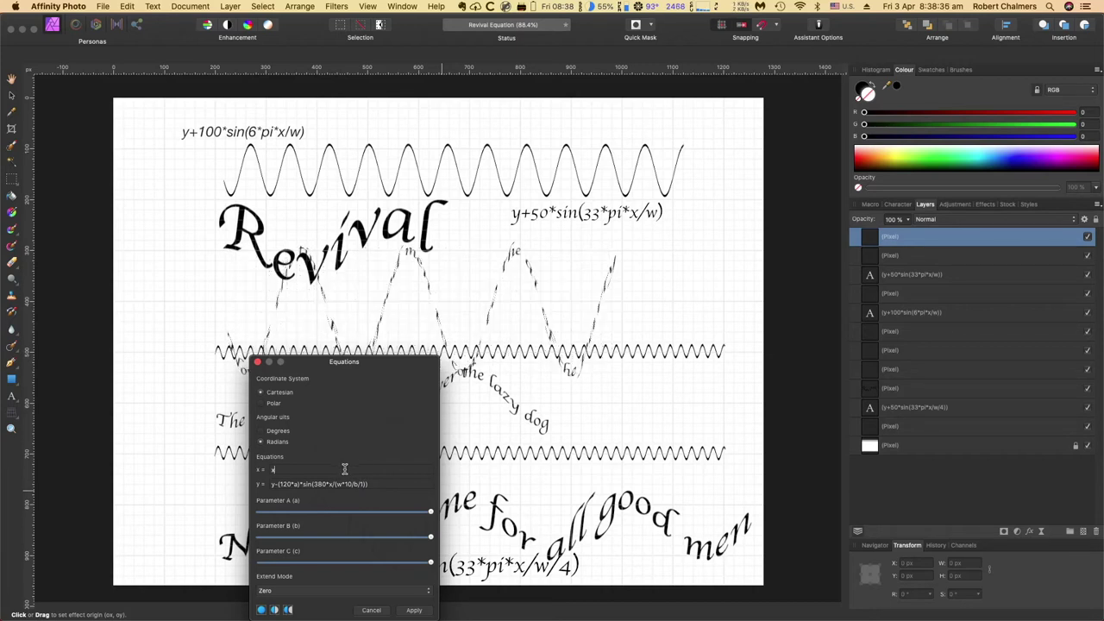
Step: Lower Parameter A for a shallower wave and copy the finished y equation
{"action": "left_click_drag", "start_coordinate": [430, 511], "coordinate": [302, 515]}
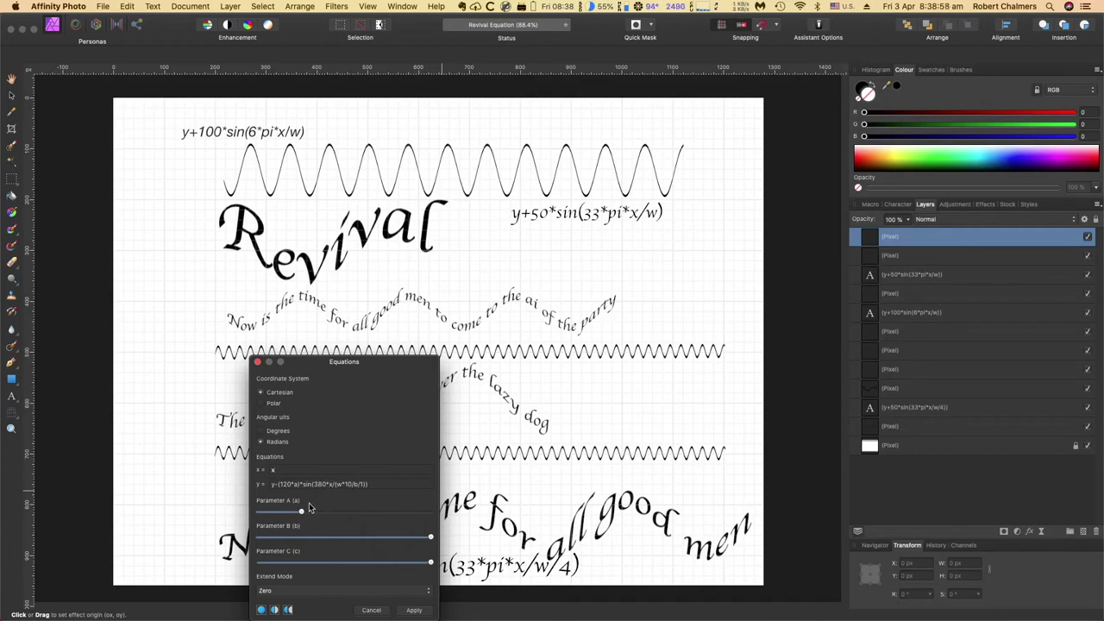
{"action": "left_click_drag", "start_coordinate": [302, 514], "coordinate": [292, 514]}
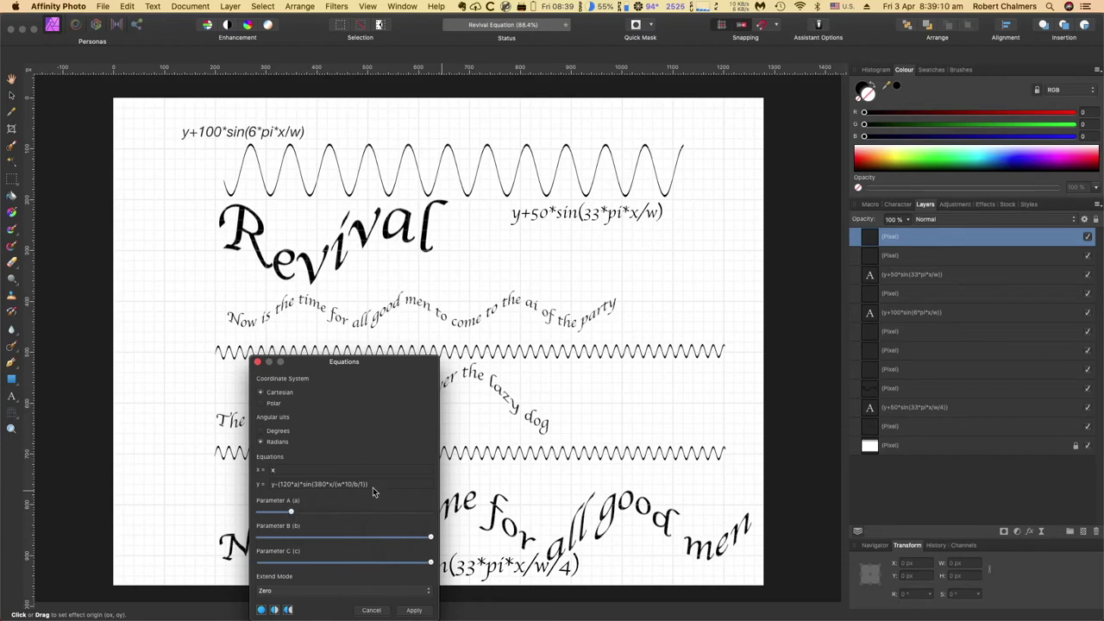
{"action": "left_click_drag", "start_coordinate": [376, 483], "coordinate": [251, 485]}
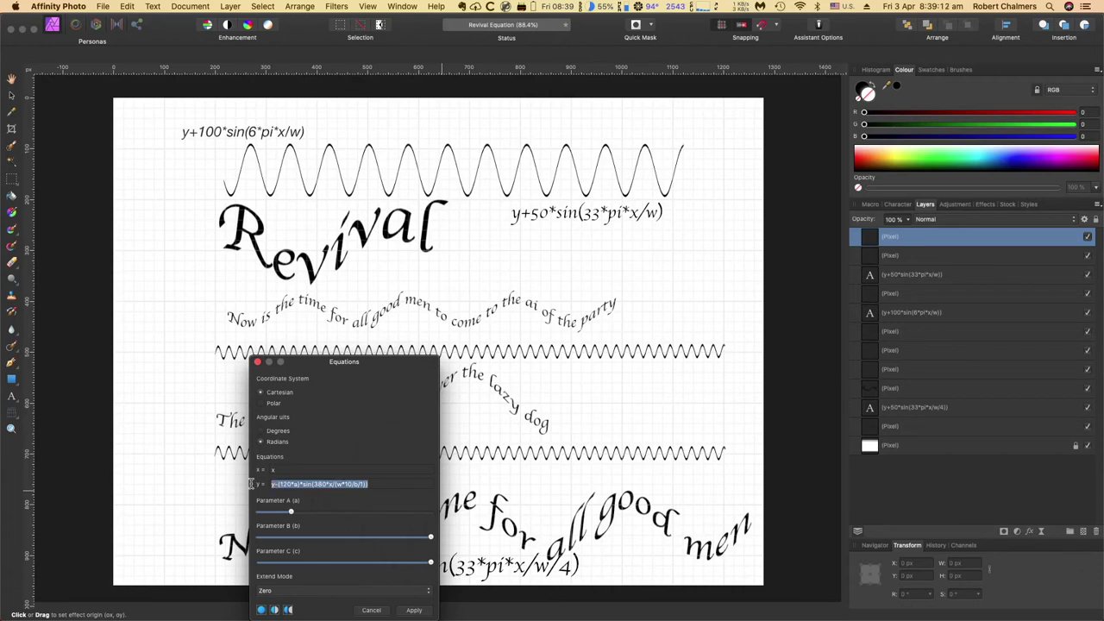
{"action": "key", "text": "super+c"}
Step: Apply the filter and paste the copied equation as a text label right of the middle line
{"action": "left_click_drag", "start_coordinate": [16, 400], "coordinate": [64, 406]}
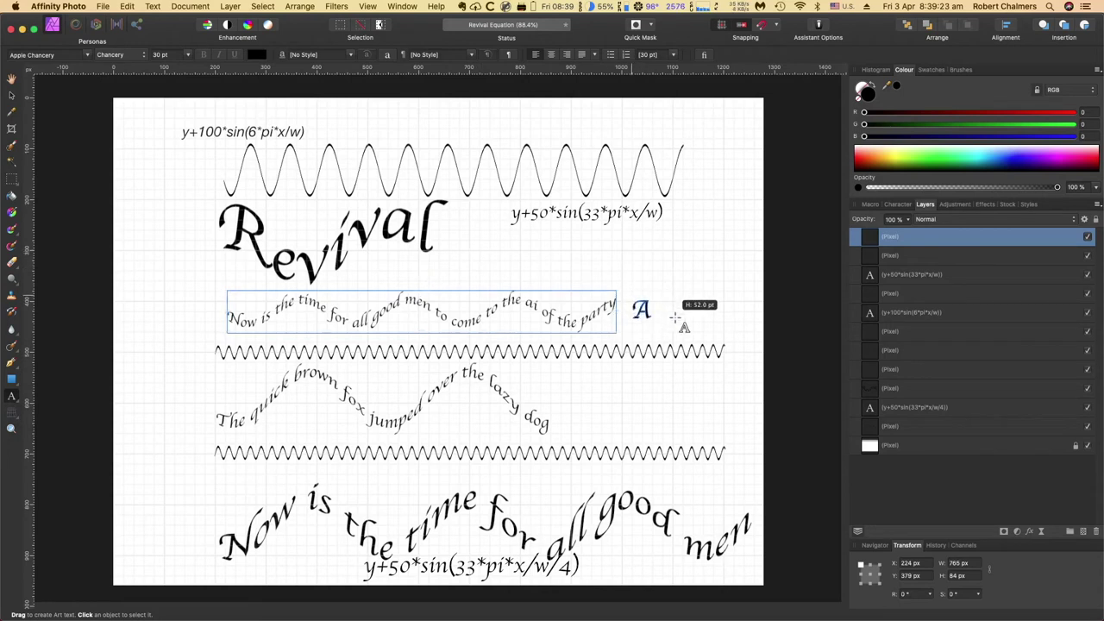
{"action": "left_click", "coordinate": [647, 307]}
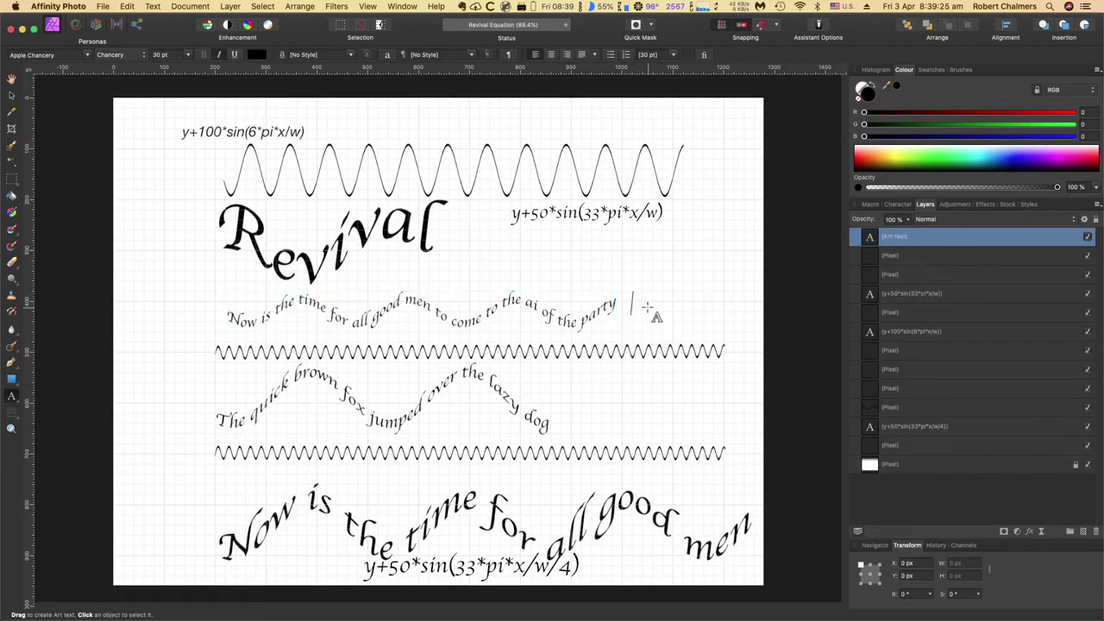
{"action": "key", "text": "super+v"}
{"action": "key", "text": "Escape"}
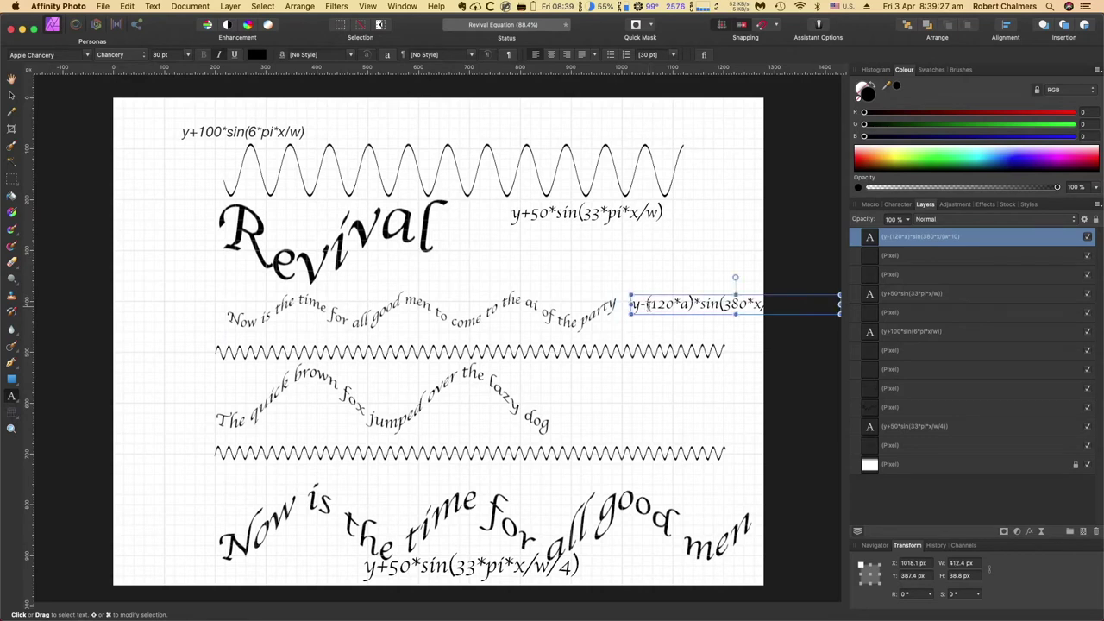
Step: Move the formula label left and up onto the page and narrow its text box
{"action": "left_click", "coordinate": [12, 80]}
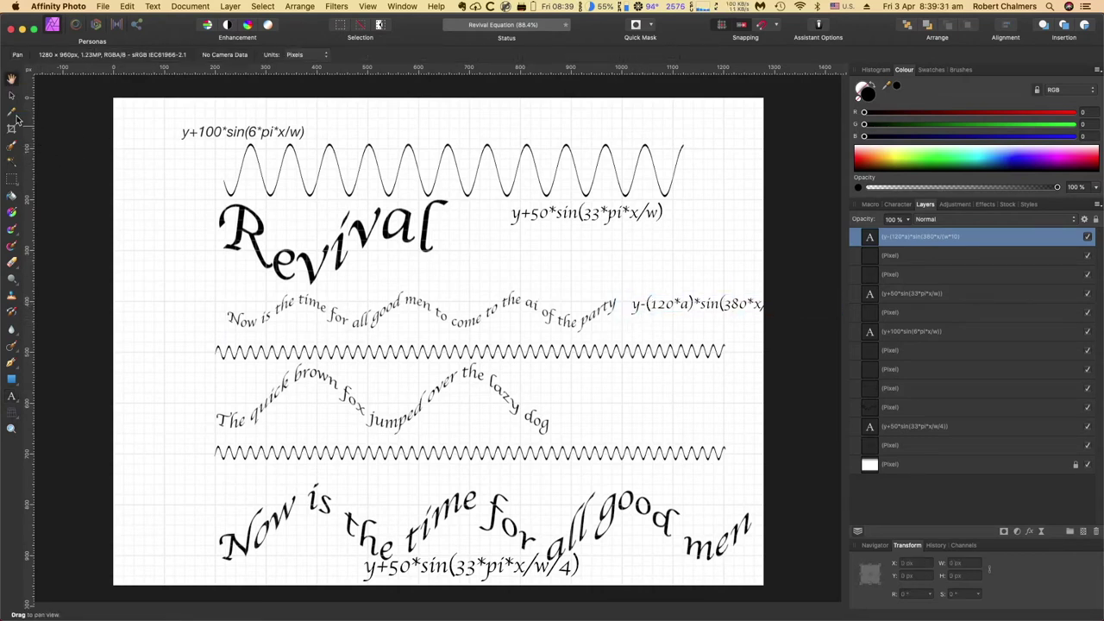
{"action": "left_click", "coordinate": [12, 96]}
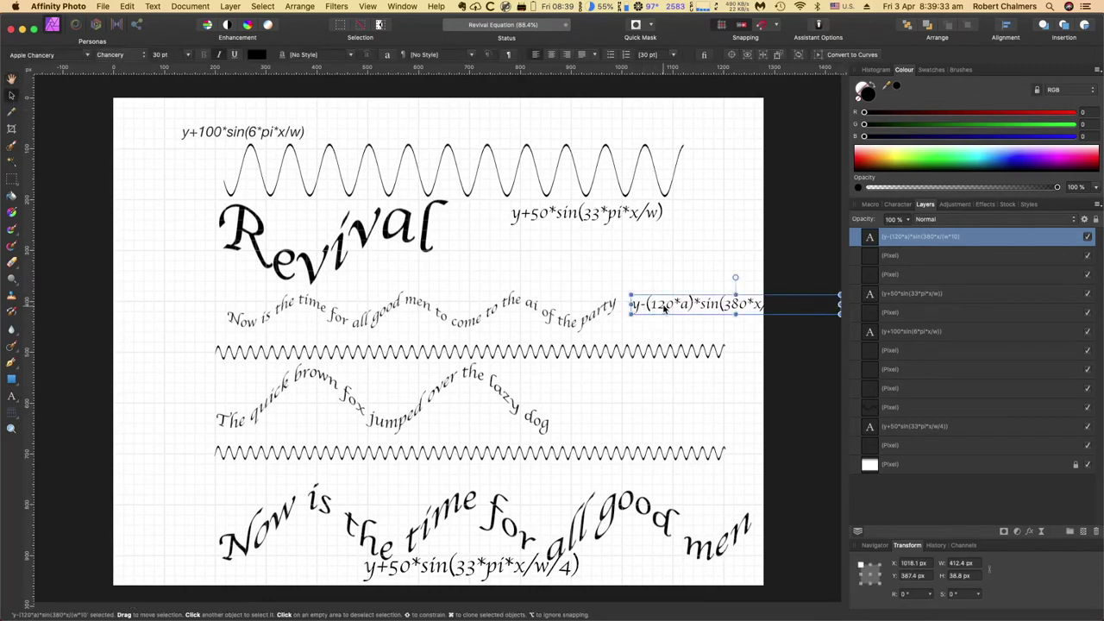
{"action": "left_click_drag", "start_coordinate": [664, 308], "coordinate": [566, 293]}
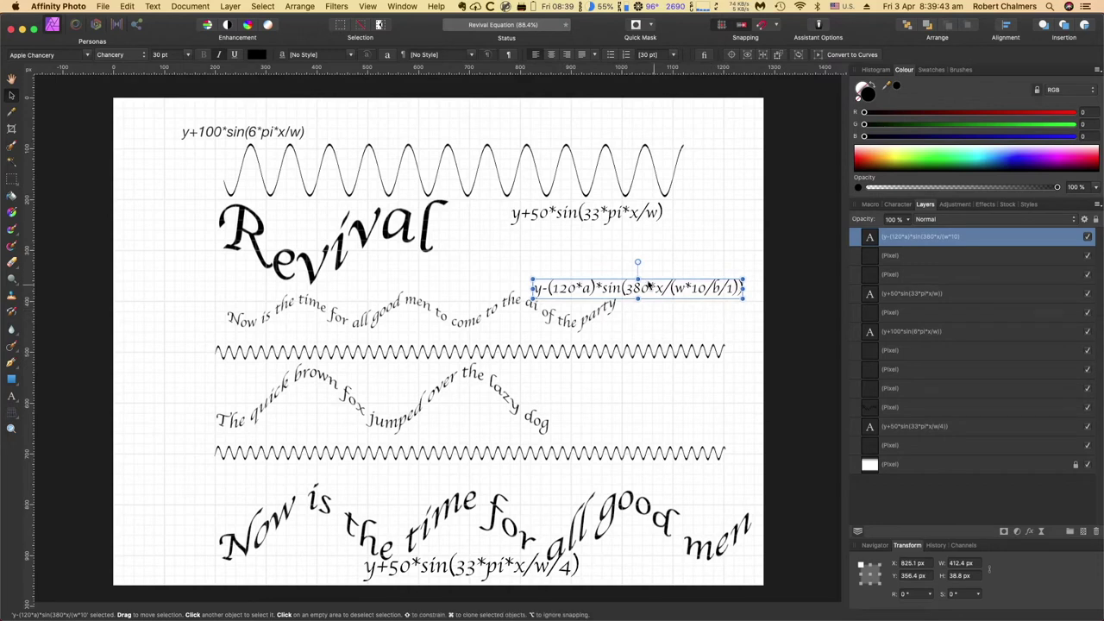
{"action": "left_click_drag", "start_coordinate": [647, 286], "coordinate": [509, 283]}
{"action": "mouse_move", "coordinate": [613, 283]}
{"action": "left_mouse_down"}
{"action": "mouse_move", "coordinate": [646, 283]}
{"action": "mouse_move", "coordinate": [592, 282]}
{"action": "left_mouse_up"}
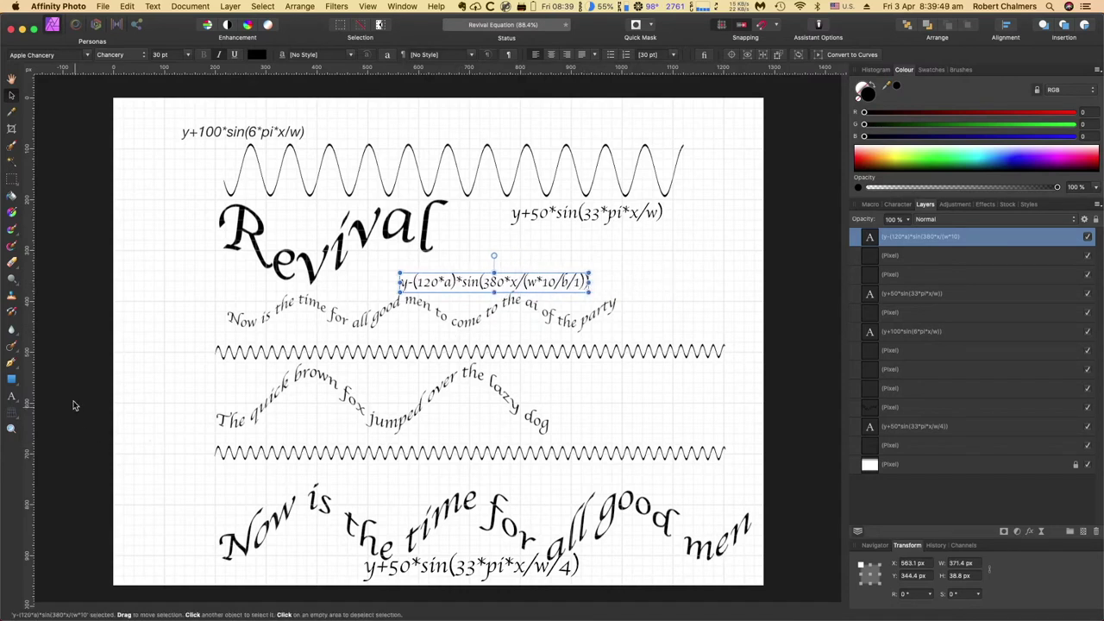
Step: Append 'Slider a varies the wavelength' to the formula label
{"action": "left_click", "coordinate": [12, 398]}
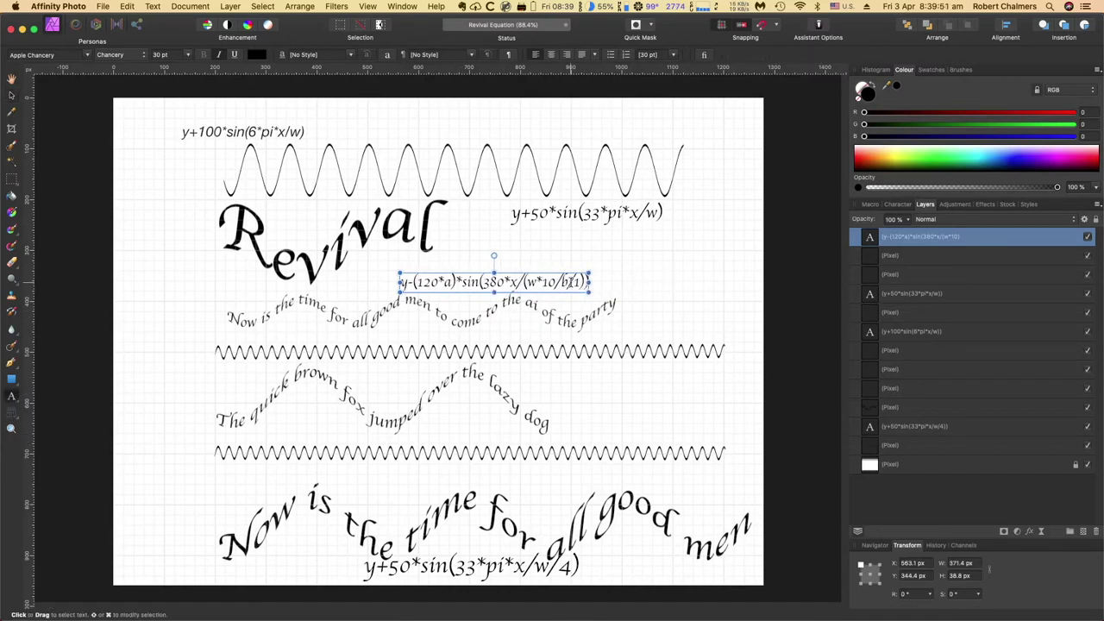
{"action": "type", "text": "Slid"}
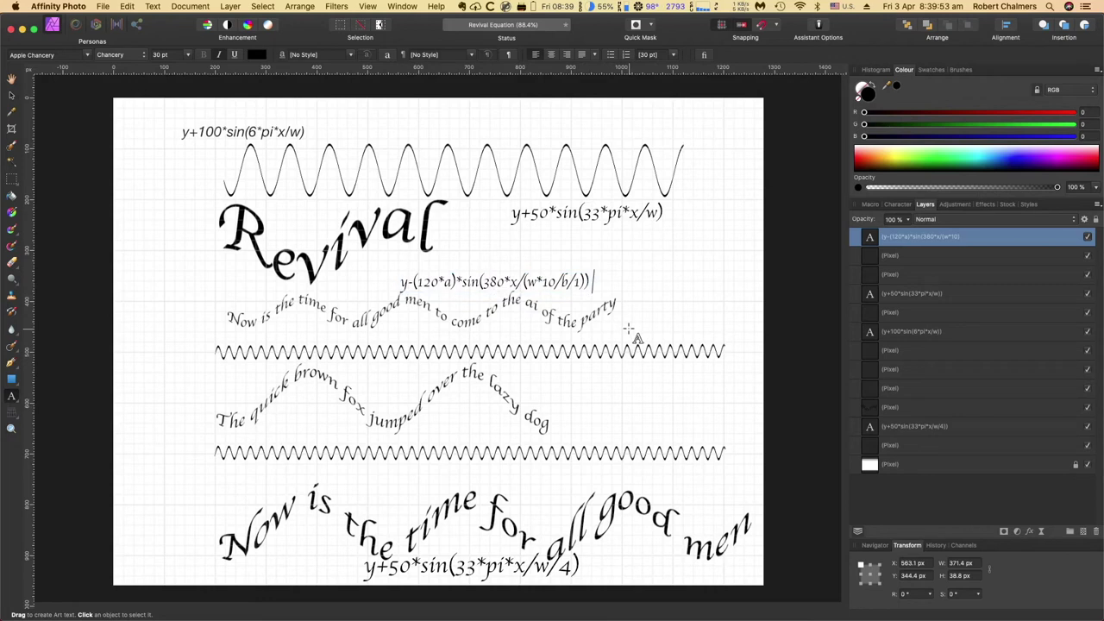
{"action": "type", "text": "er a varies the "}
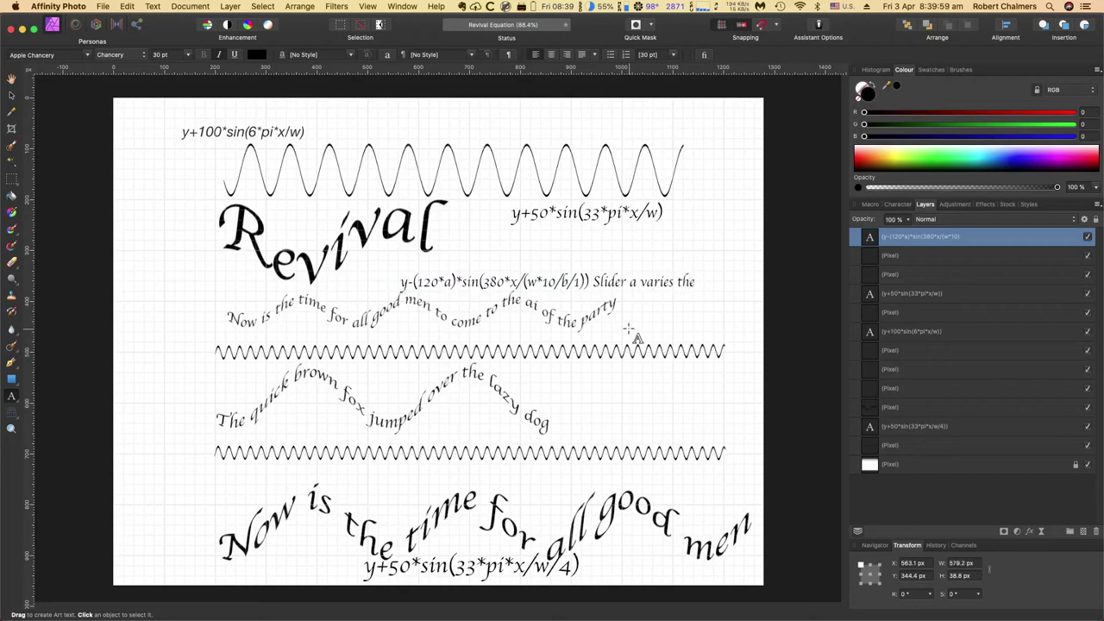
{"action": "type", "text": "wavelength"}
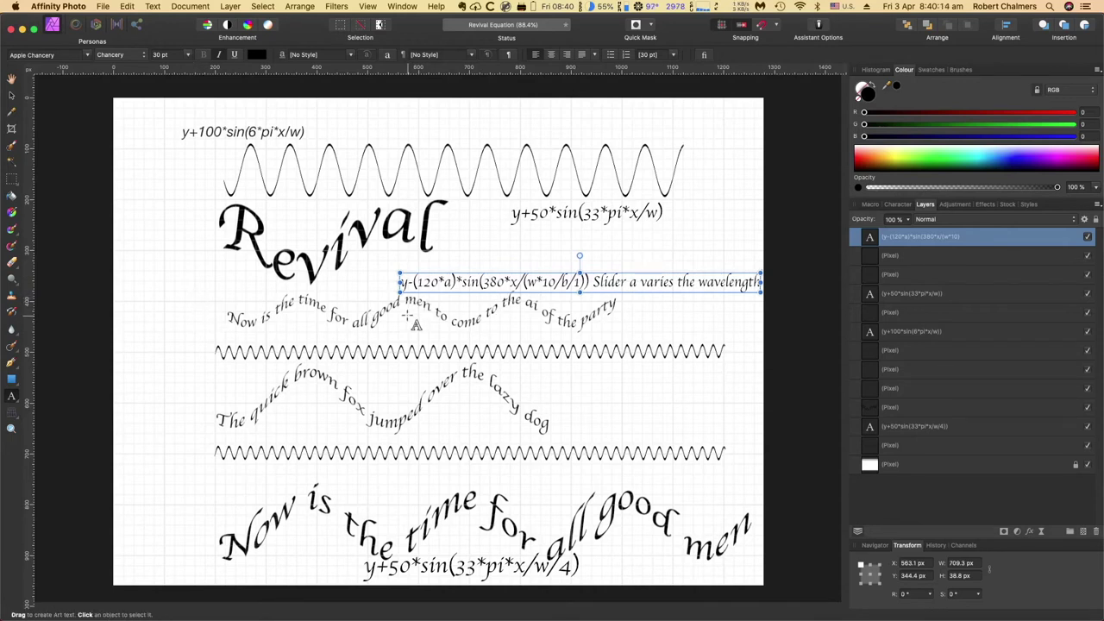
{"action": "left_click", "coordinate": [12, 79]}
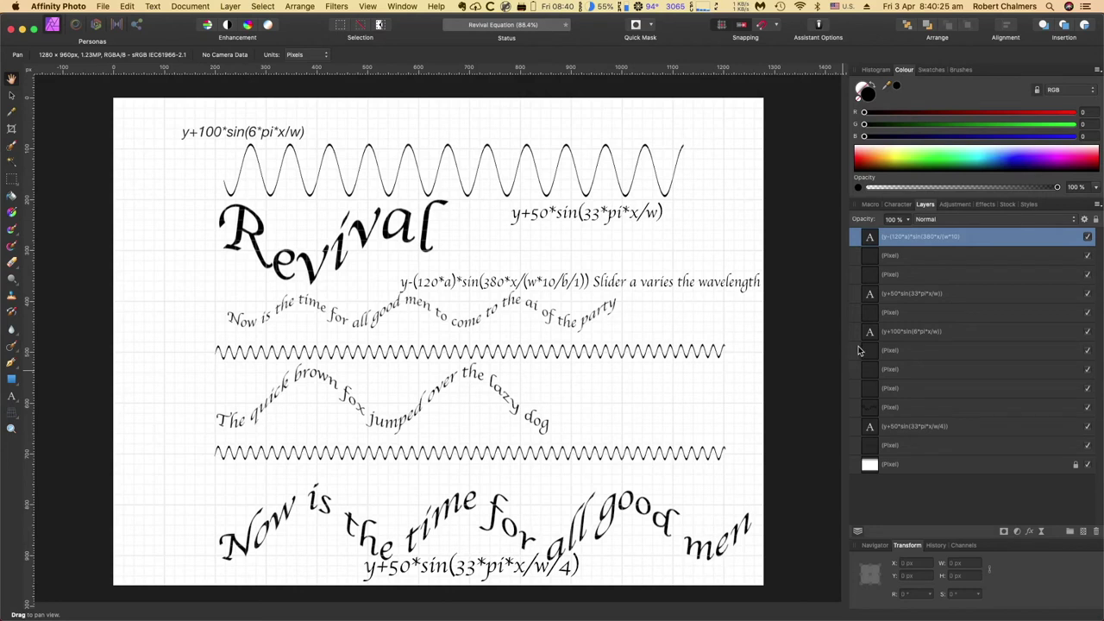
Step: Search the Unsplash stock photos for 'line'
{"action": "left_click", "coordinate": [1007, 205]}
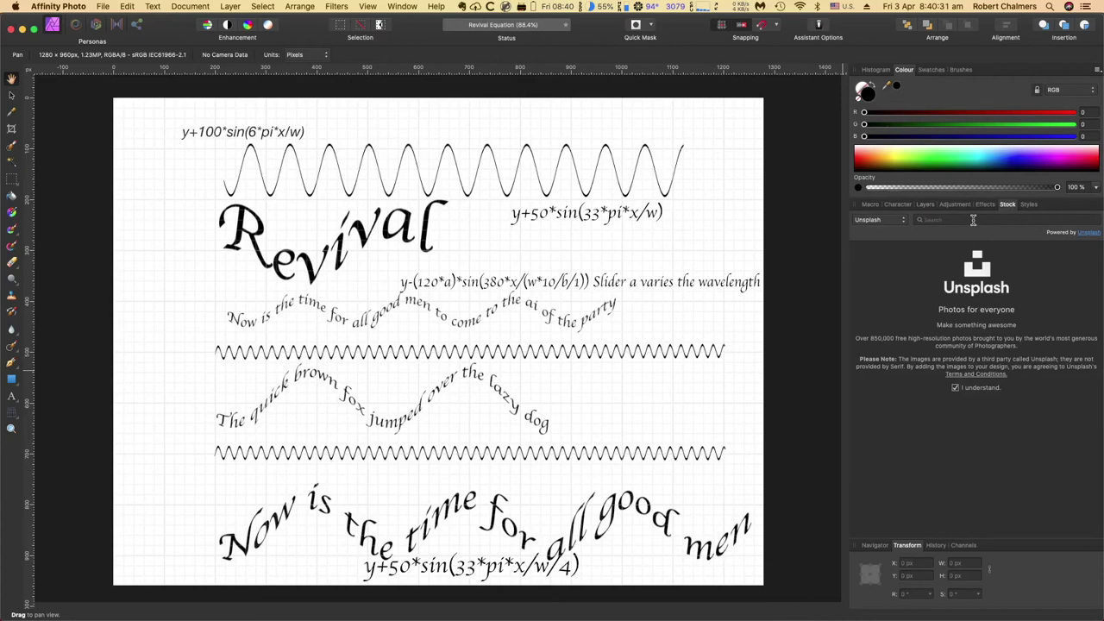
{"action": "left_click", "coordinate": [973, 220]}
{"action": "type", "text": "terain line"}
{"action": "key", "text": "Return"}
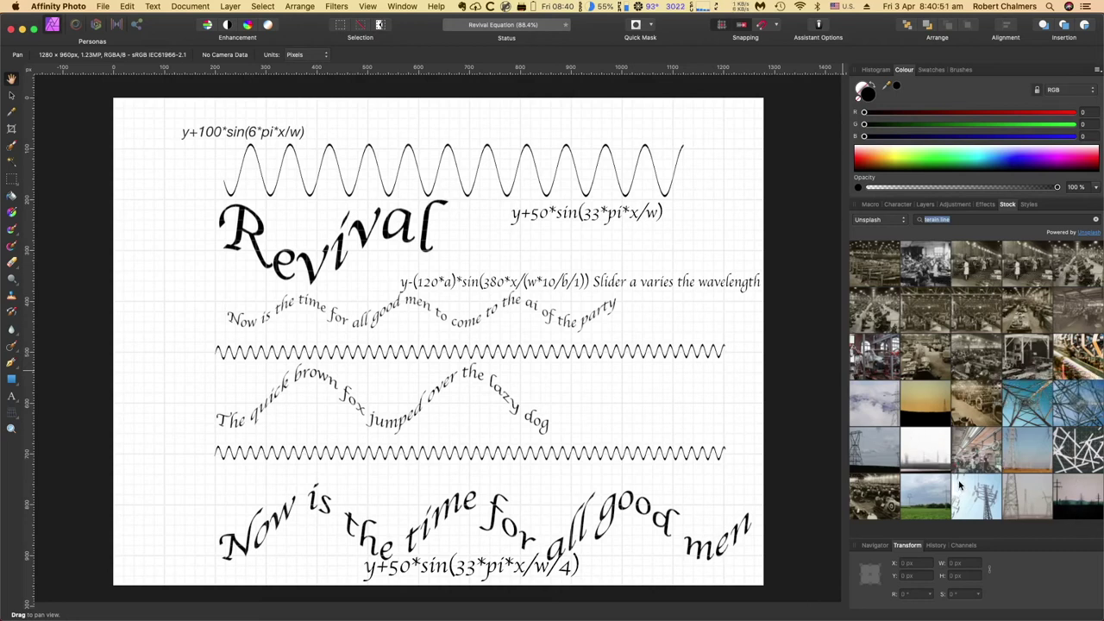
{"action": "left_click", "coordinate": [950, 219]}
{"action": "left_click_drag", "start_coordinate": [942, 219], "coordinate": [919, 219]}
{"action": "key", "text": "BackSpace"}
{"action": "key", "text": "Return"}
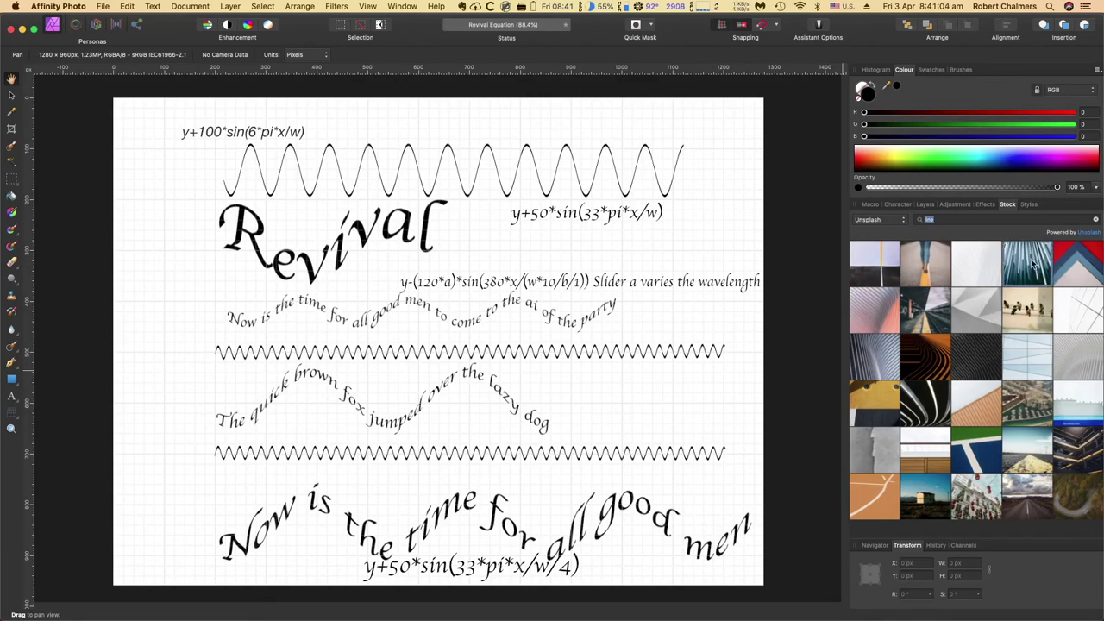
Step: Place the blue light-streak photo onto the canvas
{"action": "left_click_drag", "start_coordinate": [1032, 264], "coordinate": [525, 234]}
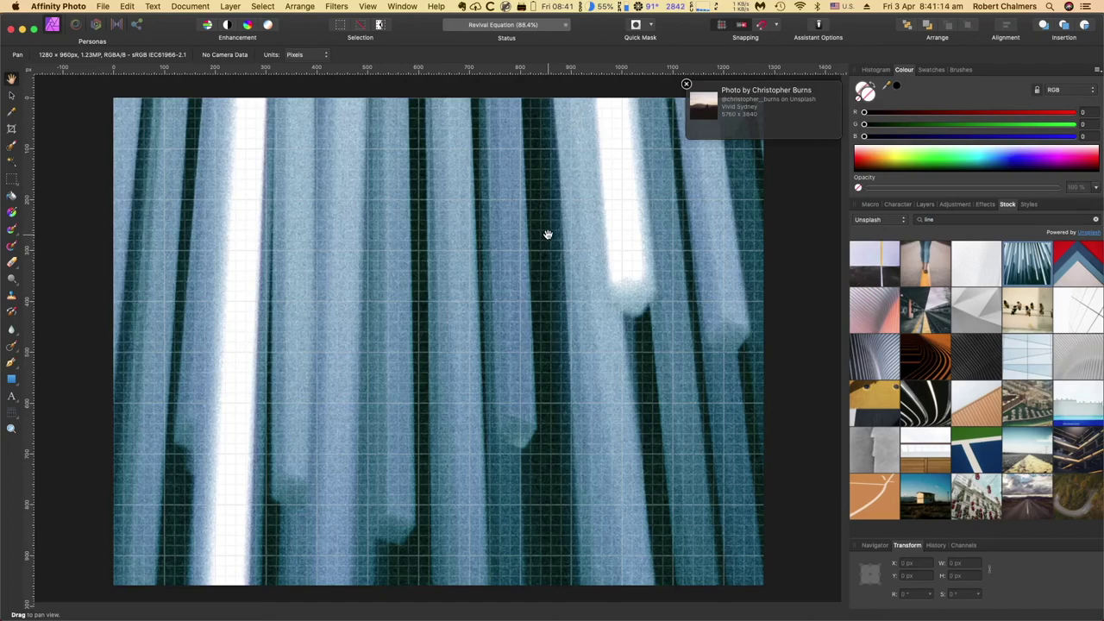
{"action": "scroll", "coordinate": [535, 232], "scroll_direction": "down", "scroll_amount": 5}
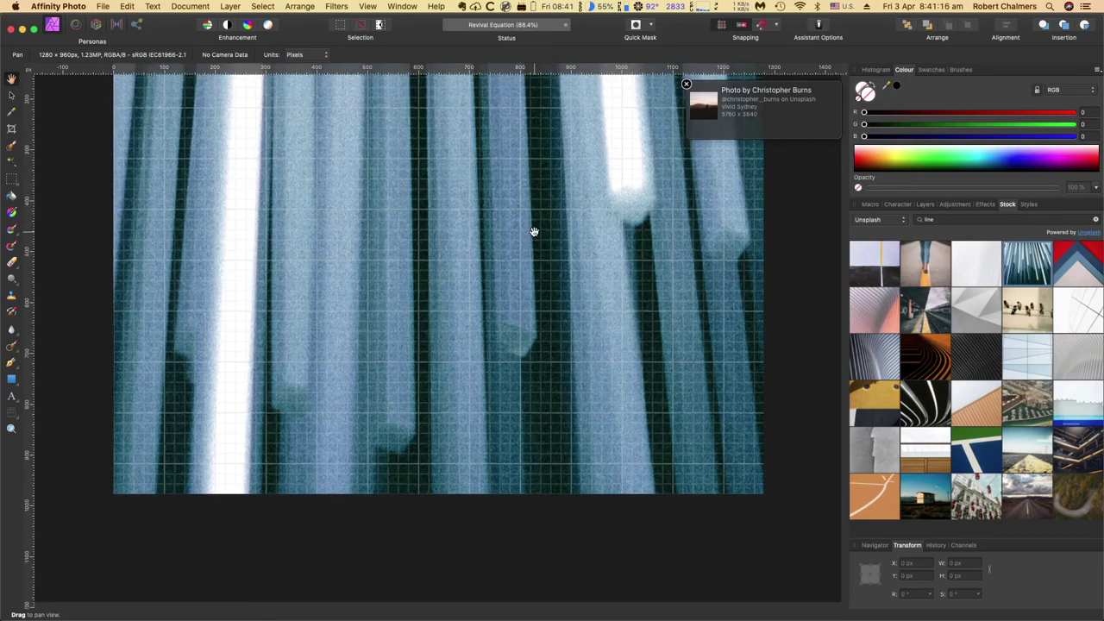
{"action": "scroll", "coordinate": [535, 232], "scroll_direction": "up", "scroll_amount": 10}
{"action": "scroll", "coordinate": [534, 232], "scroll_direction": "down", "scroll_amount": 3}
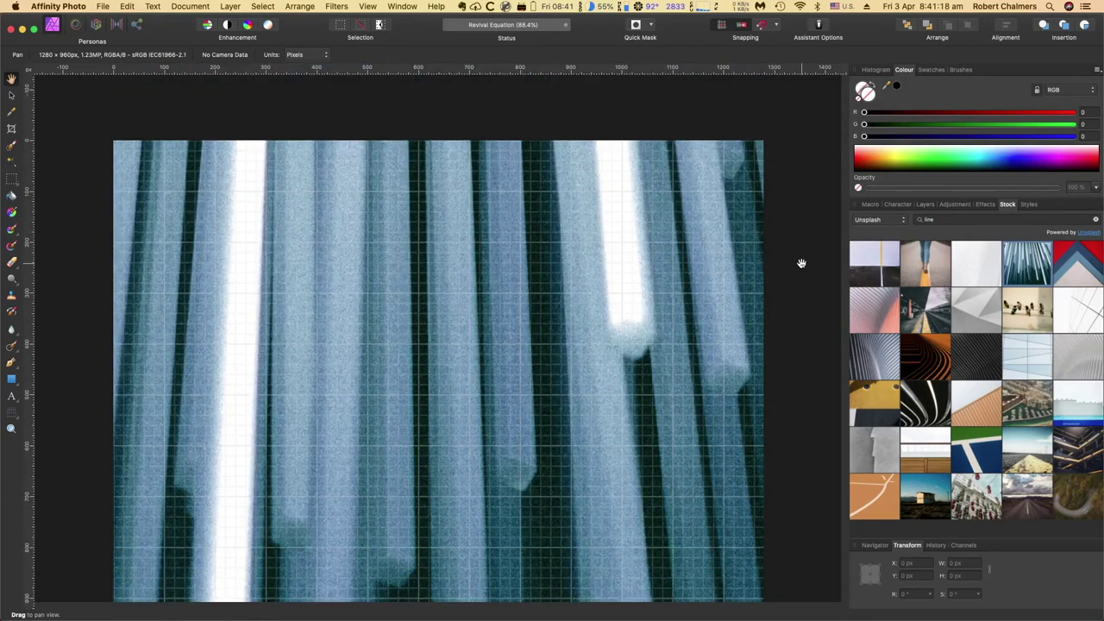
{"action": "left_click", "coordinate": [11, 95]}
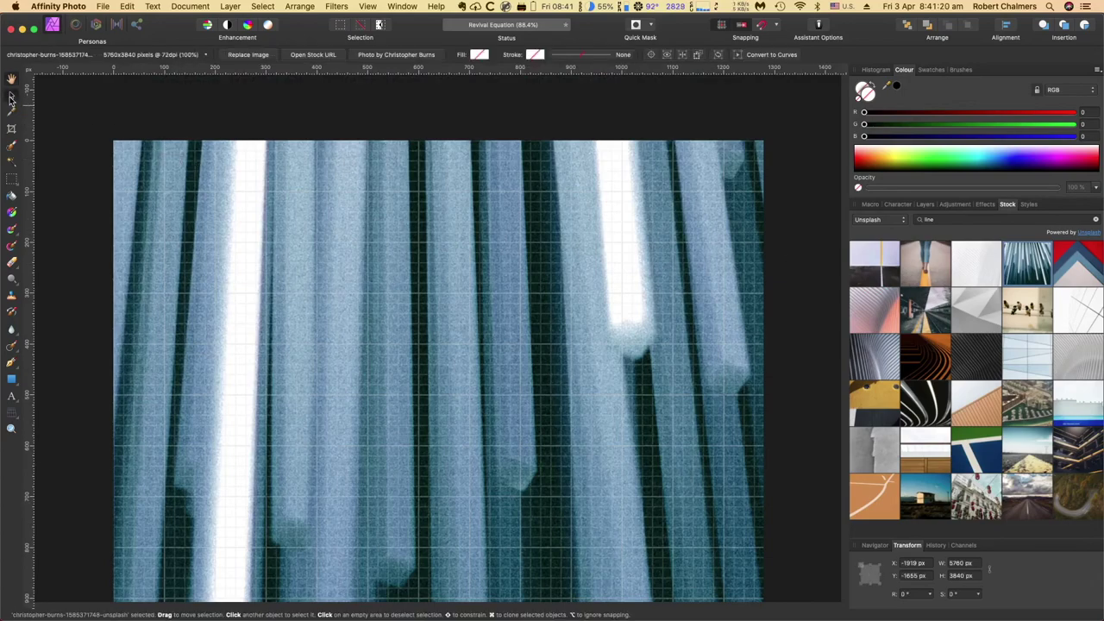
{"action": "scroll", "coordinate": [543, 328], "scroll_direction": "up", "scroll_amount": 3}
{"action": "scroll", "coordinate": [543, 328], "scroll_direction": "up", "scroll_amount": 3}
{"action": "scroll", "coordinate": [541, 326], "scroll_direction": "up", "scroll_amount": 3}
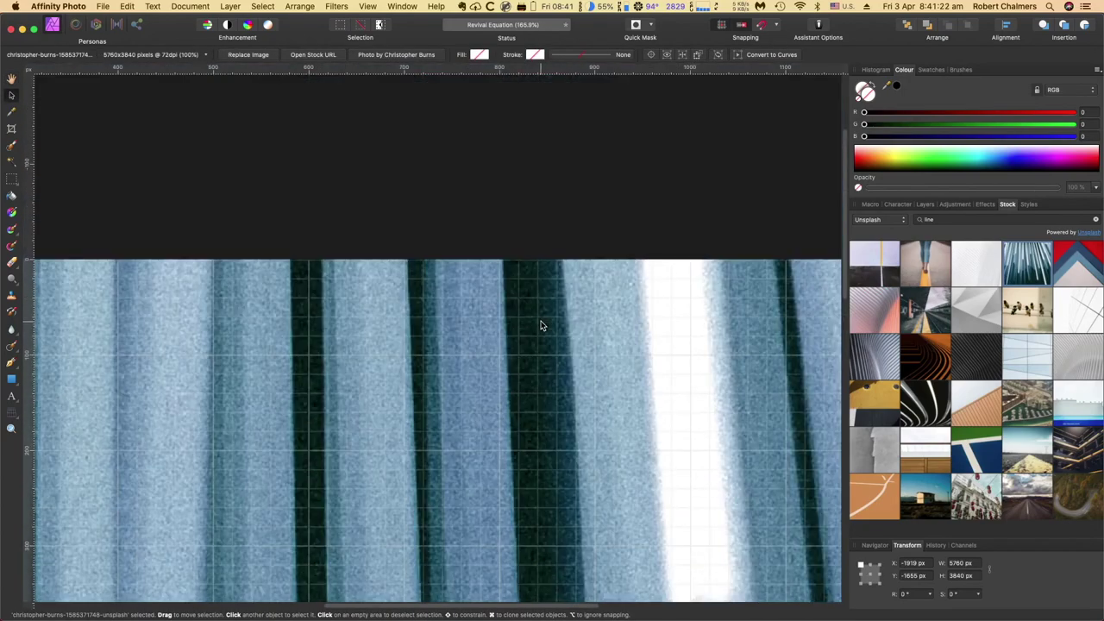
{"action": "scroll", "coordinate": [541, 326], "scroll_direction": "down", "scroll_amount": 3}
{"action": "scroll", "coordinate": [538, 324], "scroll_direction": "up", "scroll_amount": 3}
{"action": "scroll", "coordinate": [538, 324], "scroll_direction": "down", "scroll_amount": 5}
{"action": "scroll", "coordinate": [538, 320], "scroll_direction": "up", "scroll_amount": 10}
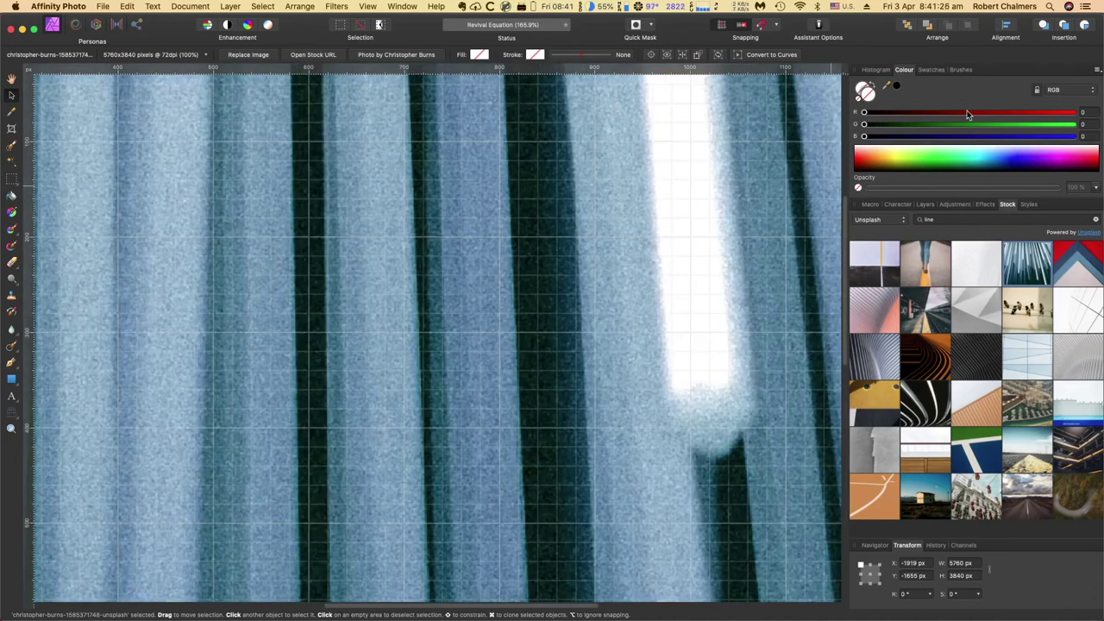
Step: Use Document > Unclip Canvas to show the whole 5760 × 3840 photo
{"action": "left_click", "coordinate": [925, 206]}
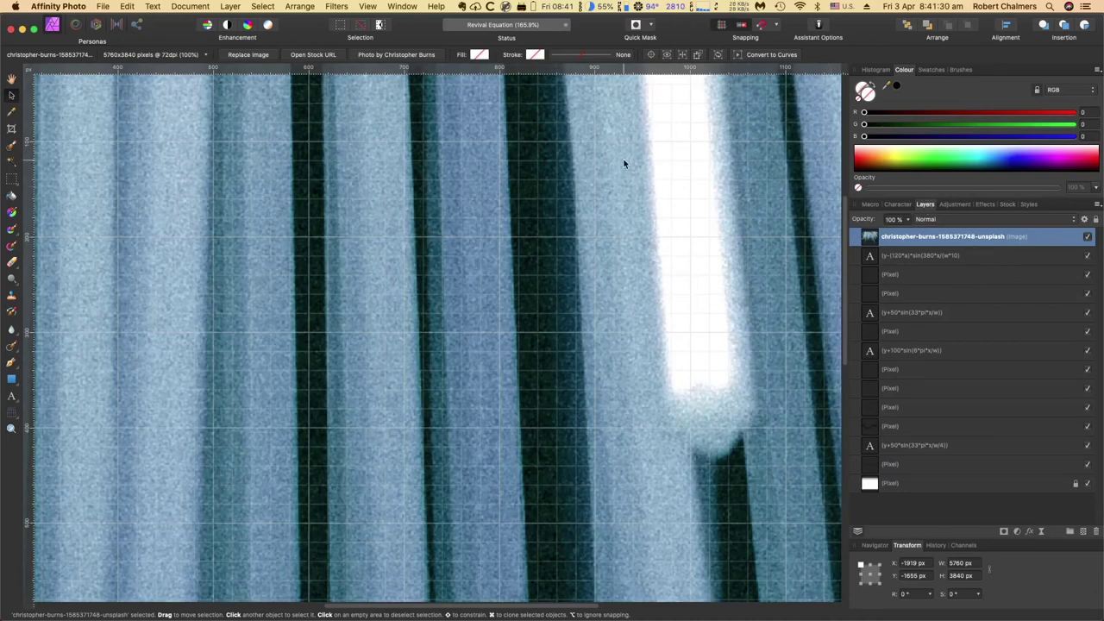
{"action": "left_click", "coordinate": [189, 7]}
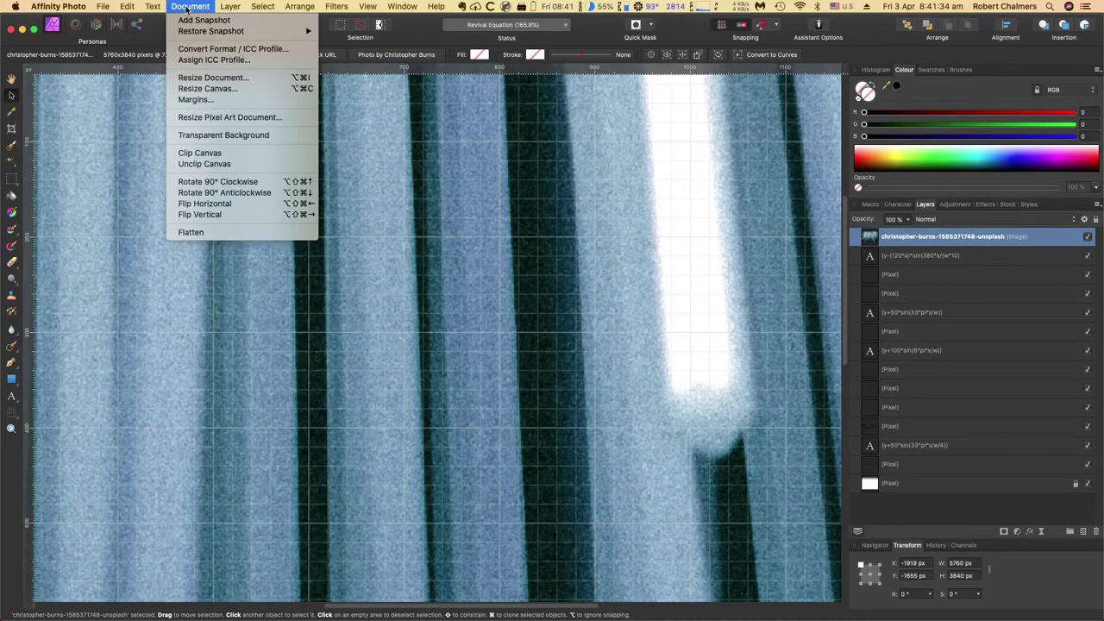
{"action": "left_click", "coordinate": [209, 156]}
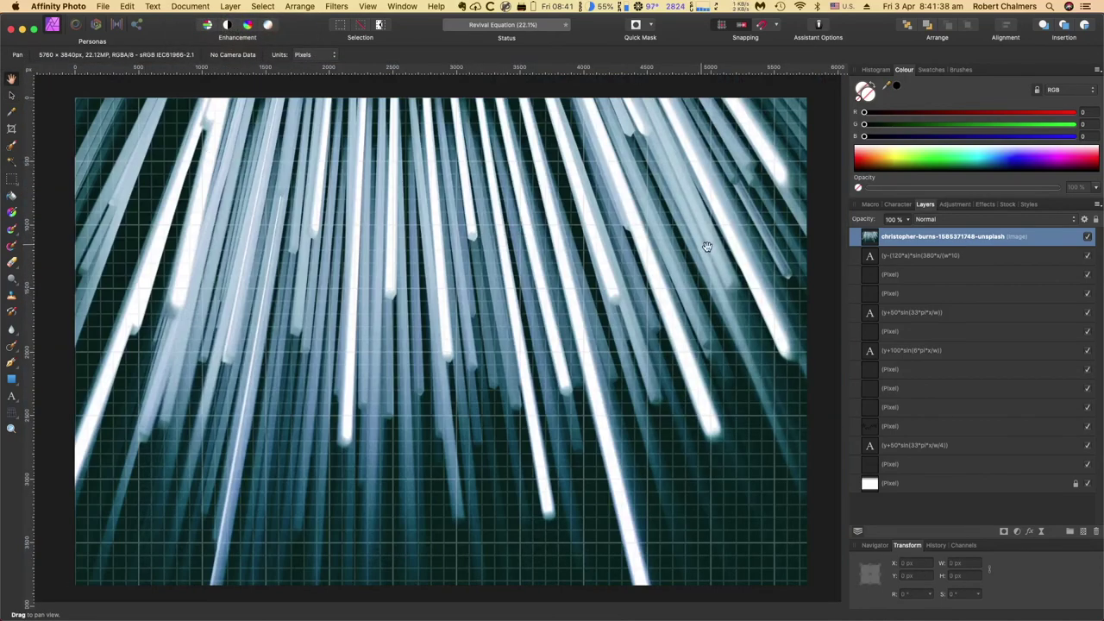
{"action": "scroll", "coordinate": [624, 249], "scroll_direction": "down", "scroll_amount": 5}
{"action": "scroll", "coordinate": [624, 249], "scroll_direction": "up", "scroll_amount": 5}
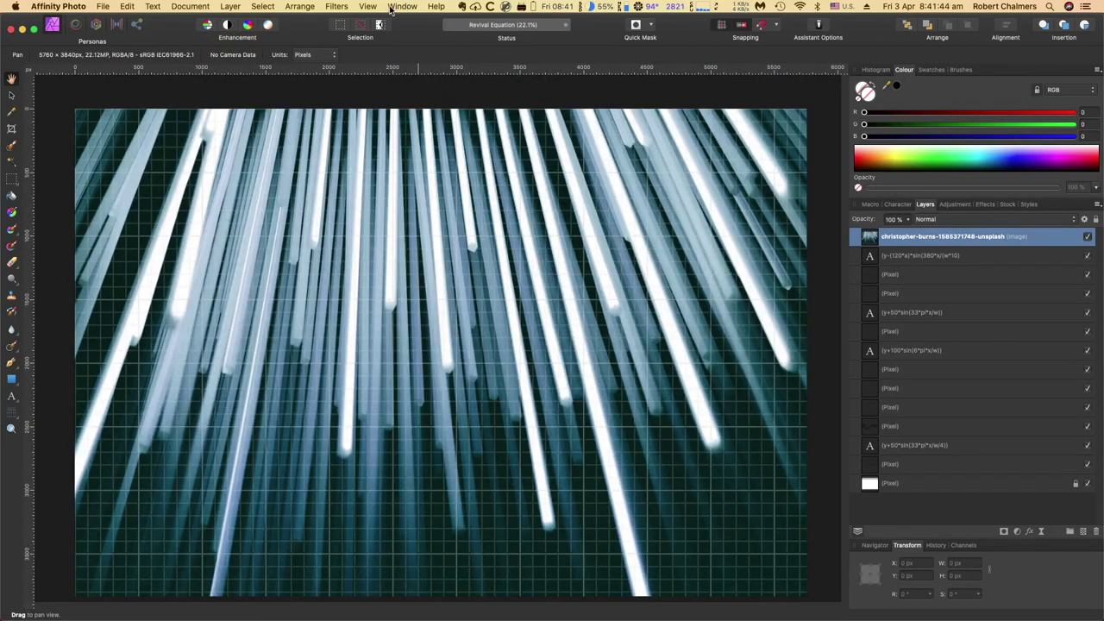
Step: Apply Equations with y-(120*a)*sin(380*x/(w*10/b/1)) to the stock photo and lower Parameter A slightly
{"action": "left_click", "coordinate": [336, 6]}
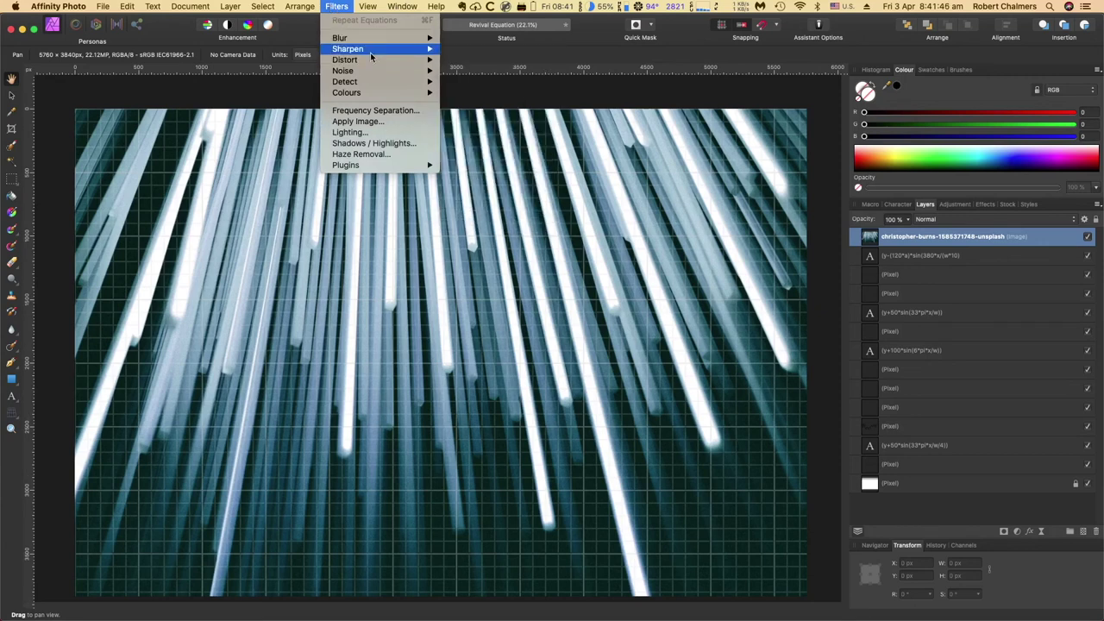
{"action": "mouse_move", "coordinate": [375, 59]}
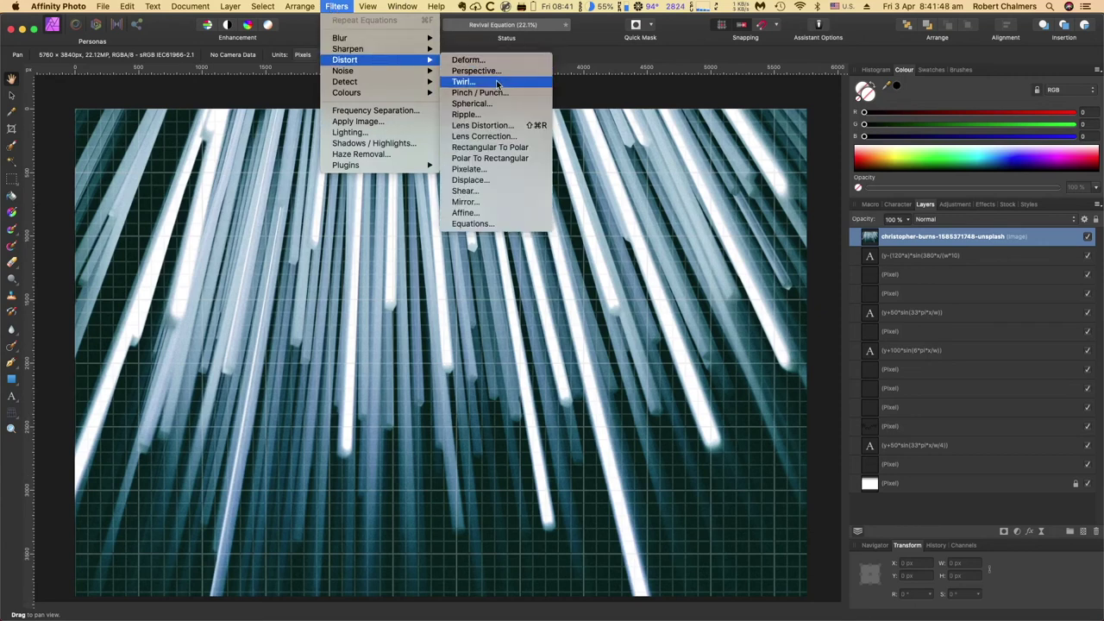
{"action": "left_click", "coordinate": [504, 226]}
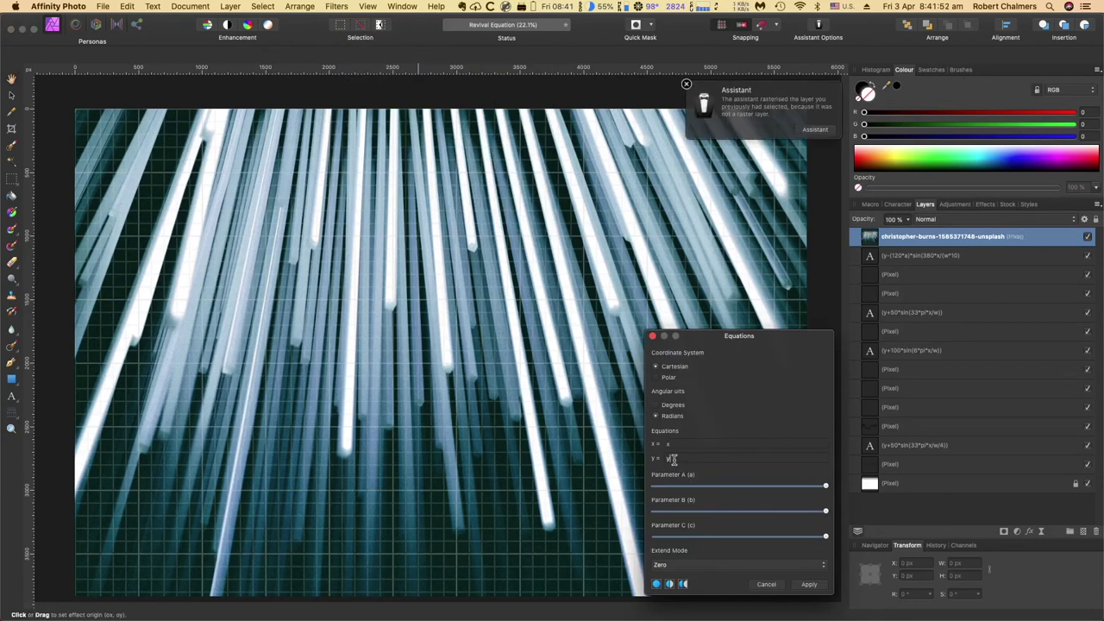
{"action": "double_click", "coordinate": [674, 459]}
{"action": "type", "text": "y-(120*a)*sin(380*x/(w*10/b/1))"}
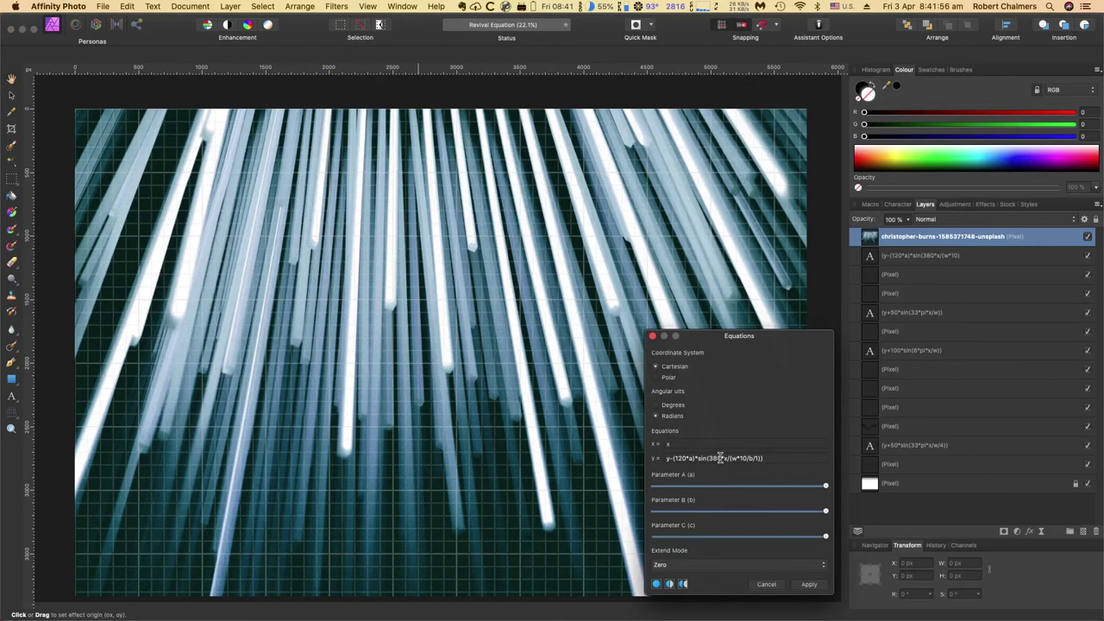
{"action": "left_click", "coordinate": [702, 445]}
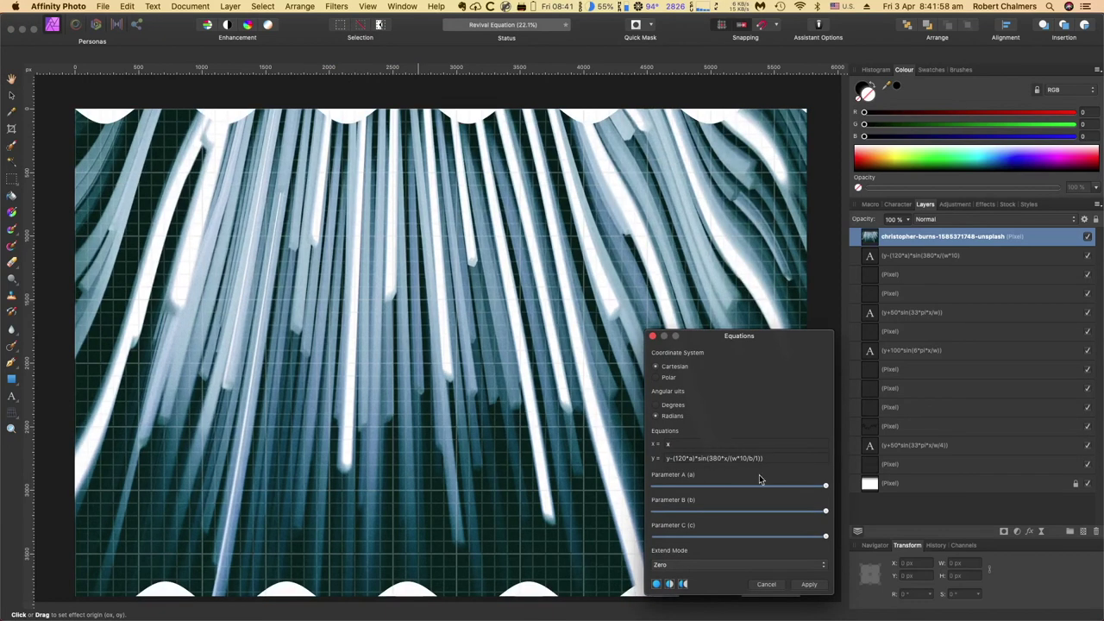
{"action": "mouse_move", "coordinate": [825, 486]}
{"action": "left_mouse_down"}
{"action": "mouse_move", "coordinate": [640, 489]}
{"action": "mouse_move", "coordinate": [830, 492]}
{"action": "mouse_move", "coordinate": [771, 500]}
{"action": "mouse_move", "coordinate": [812, 500]}
{"action": "left_mouse_up"}
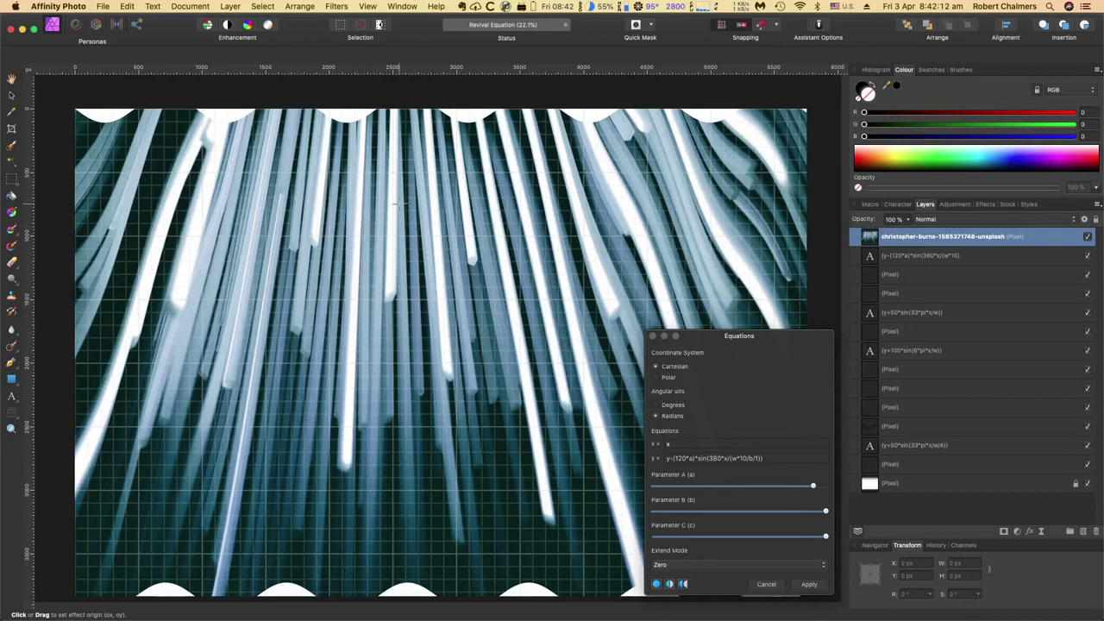
Step: Scale the warped photo down and place it in the top-left corner, revealing the text
{"action": "left_click", "coordinate": [11, 95]}
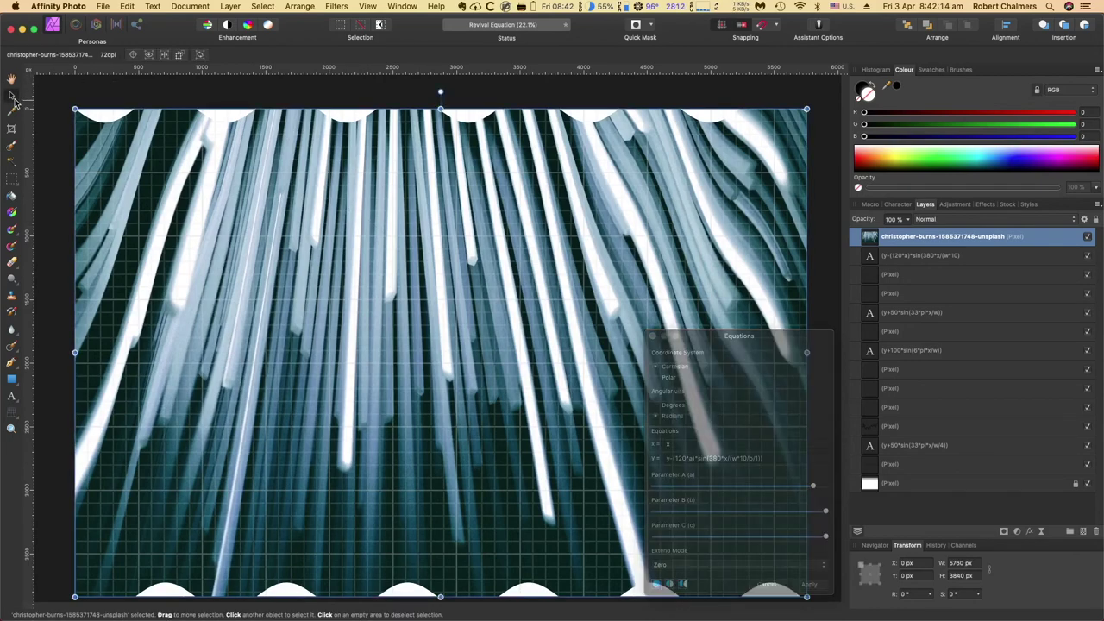
{"action": "left_click_drag", "start_coordinate": [71, 108], "coordinate": [398, 325]}
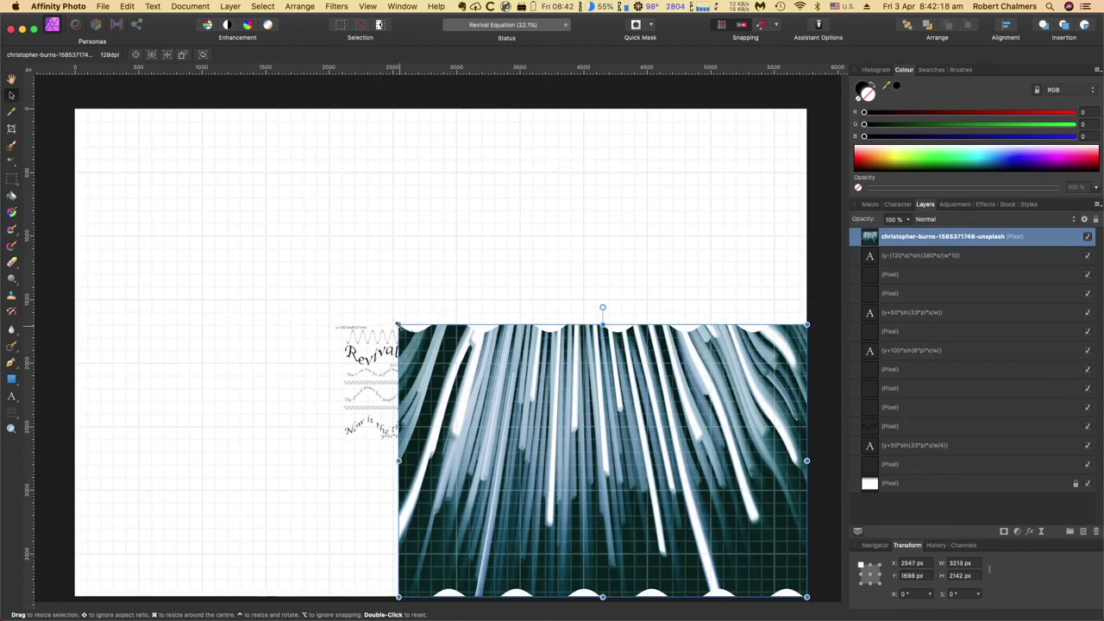
{"action": "left_click_drag", "start_coordinate": [575, 361], "coordinate": [362, 214]}
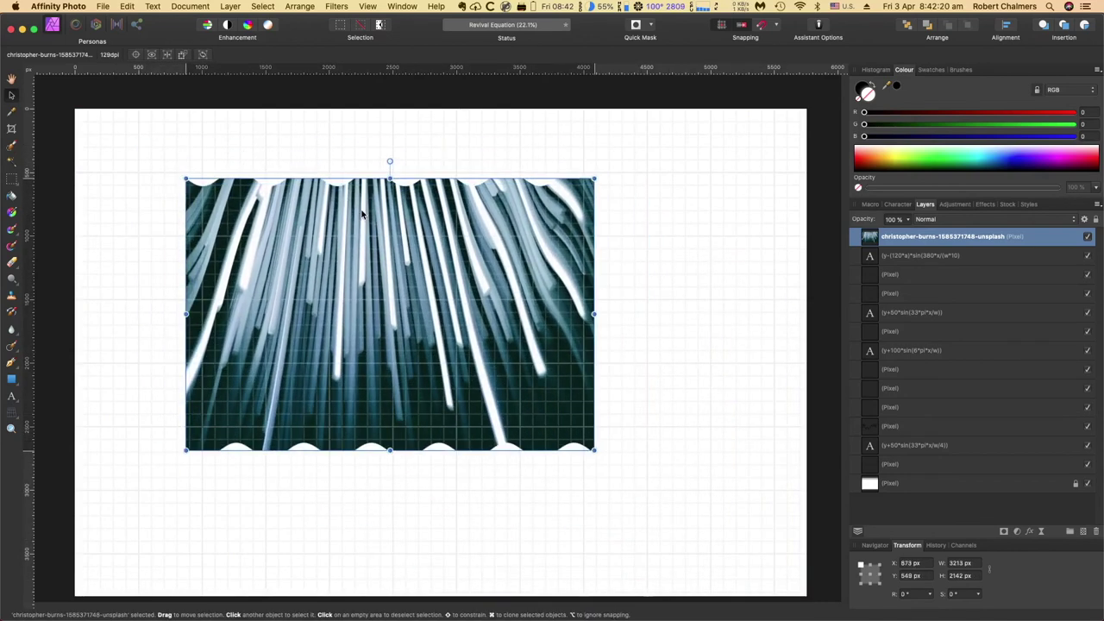
{"action": "left_click_drag", "start_coordinate": [459, 233], "coordinate": [359, 174]}
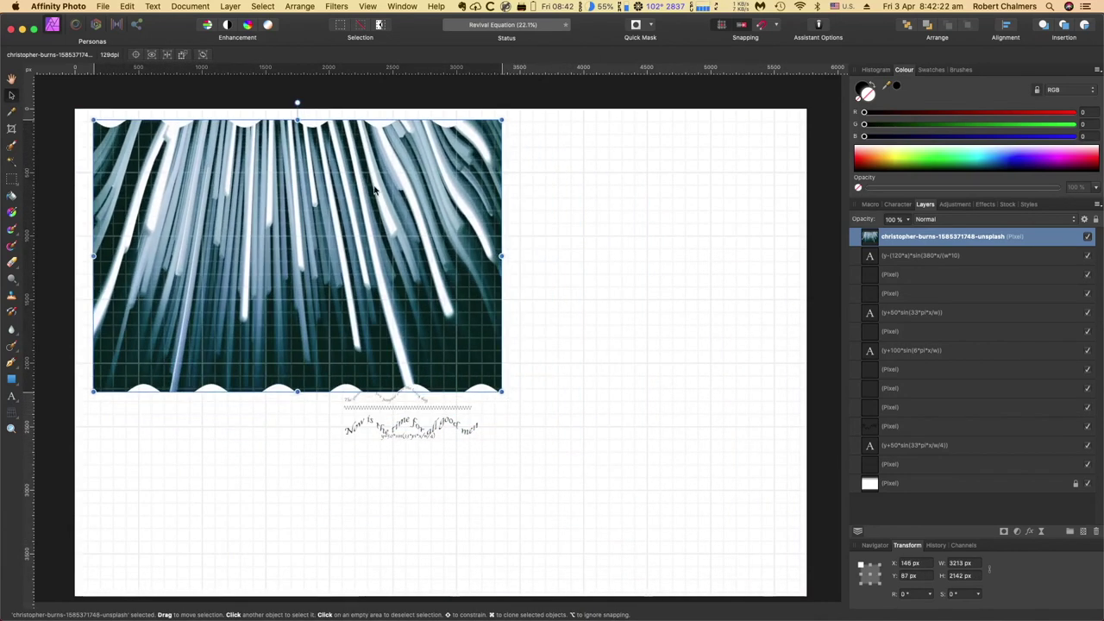
{"action": "left_click_drag", "start_coordinate": [501, 391], "coordinate": [435, 309]}
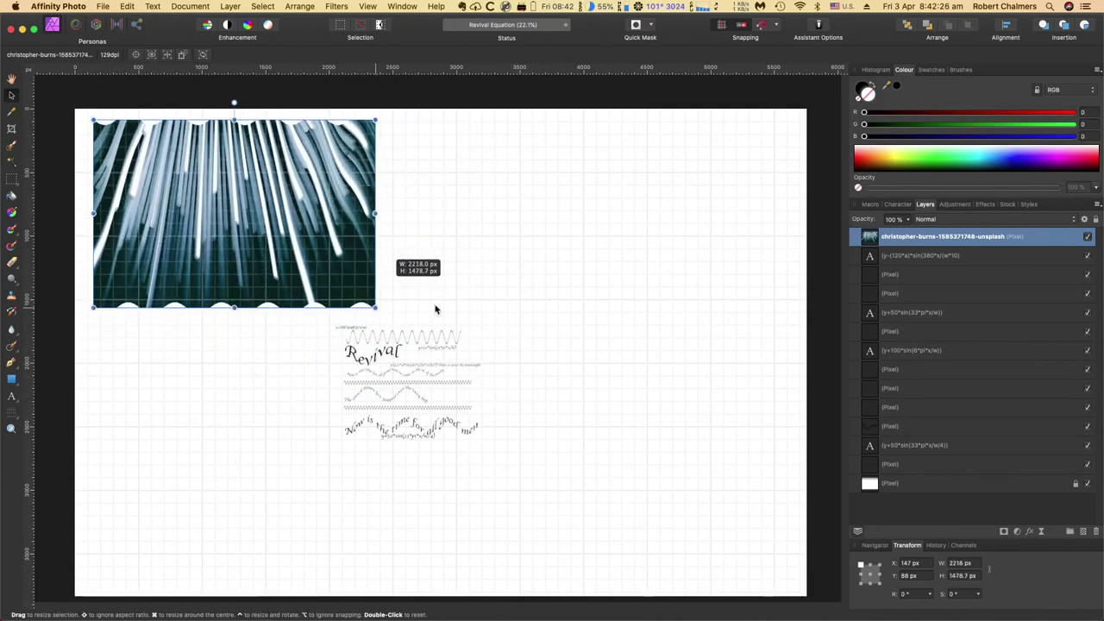
Step: Unlock the white background layer and enlarge it to about 2790 px wide
{"action": "left_click", "coordinate": [469, 398]}
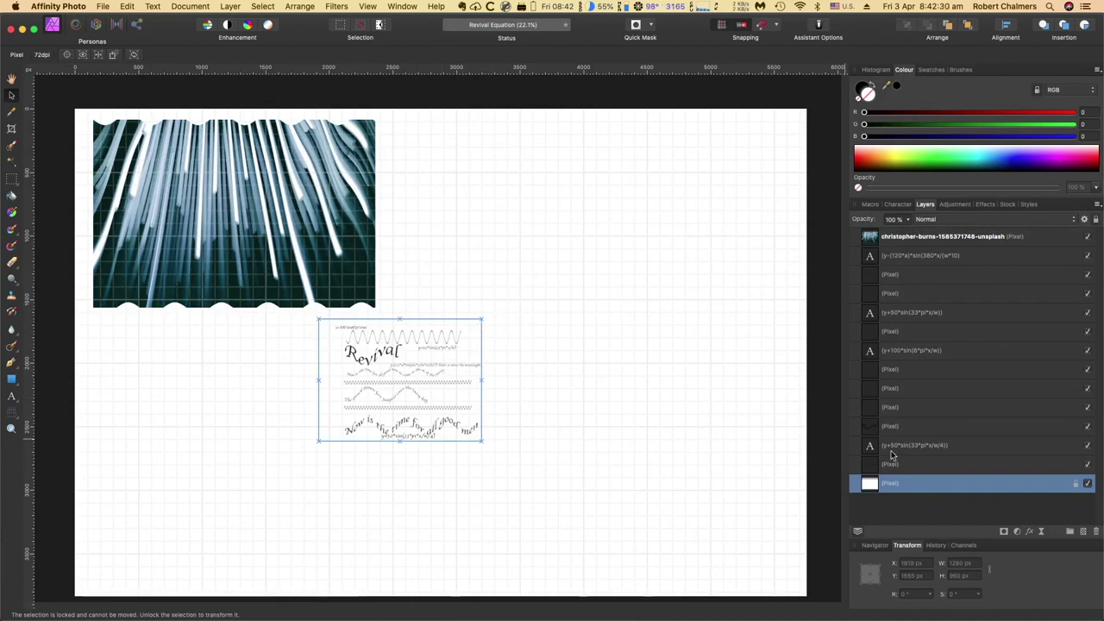
{"action": "left_click", "coordinate": [1076, 486]}
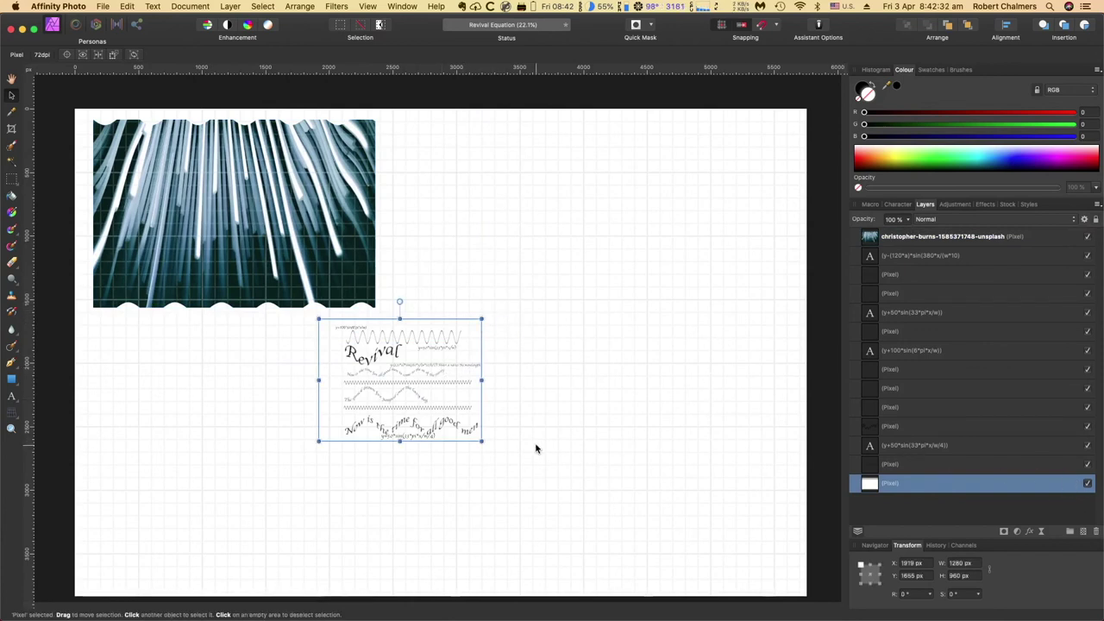
{"action": "left_click_drag", "start_coordinate": [482, 440], "coordinate": [691, 569]}
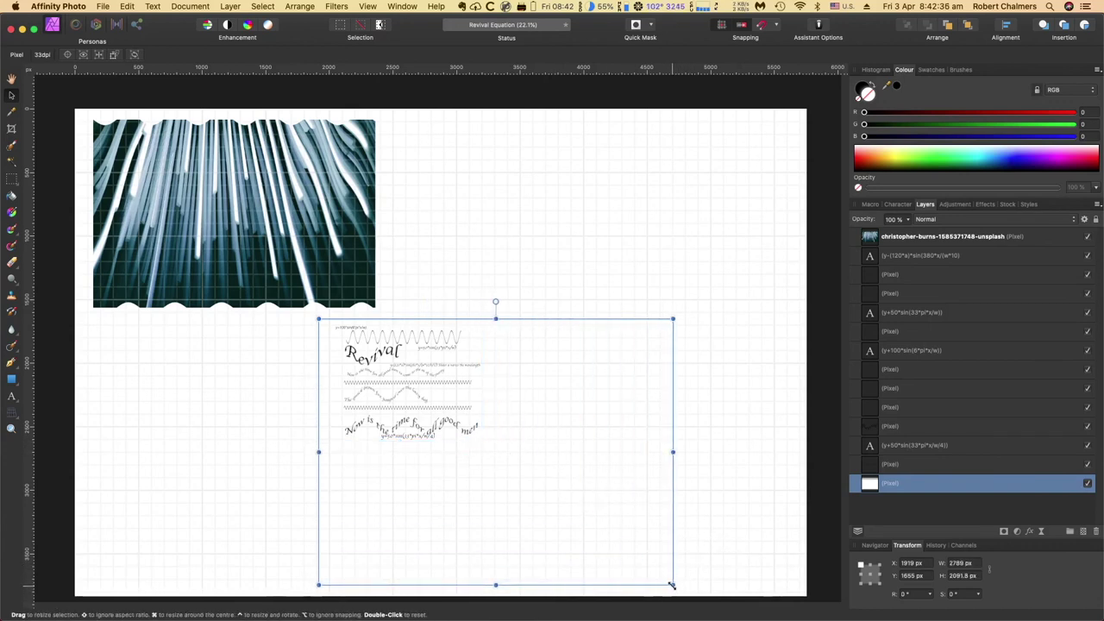
{"action": "left_click_drag", "start_coordinate": [672, 585], "coordinate": [673, 586]}
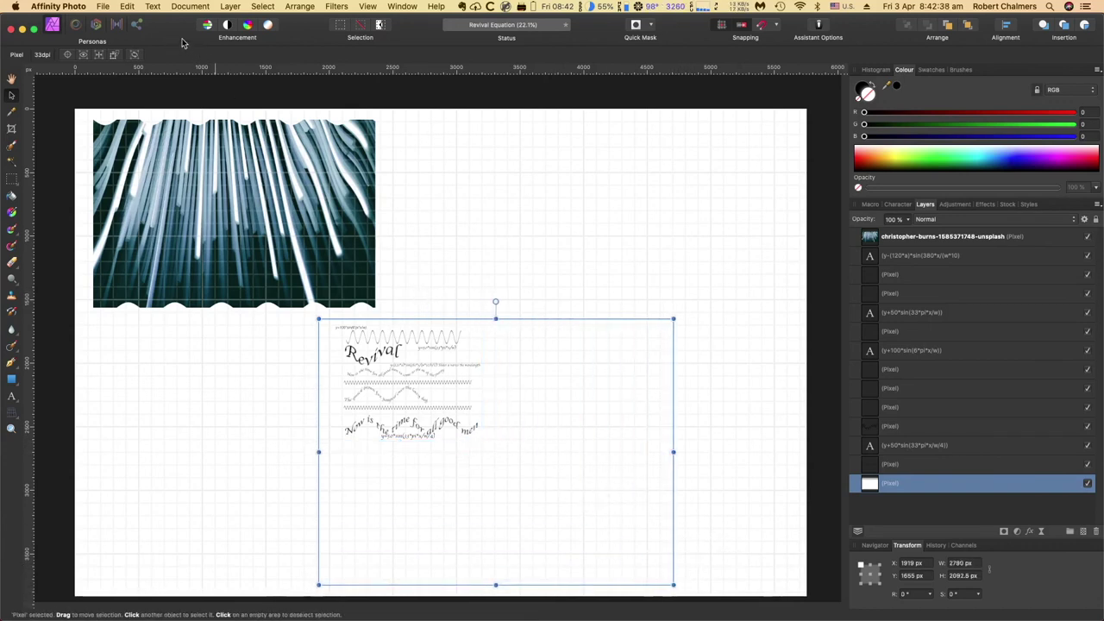
Step: Unclip the canvas from the Document menu
{"action": "left_click", "coordinate": [191, 6]}
{"action": "mouse_move", "coordinate": [224, 7]}
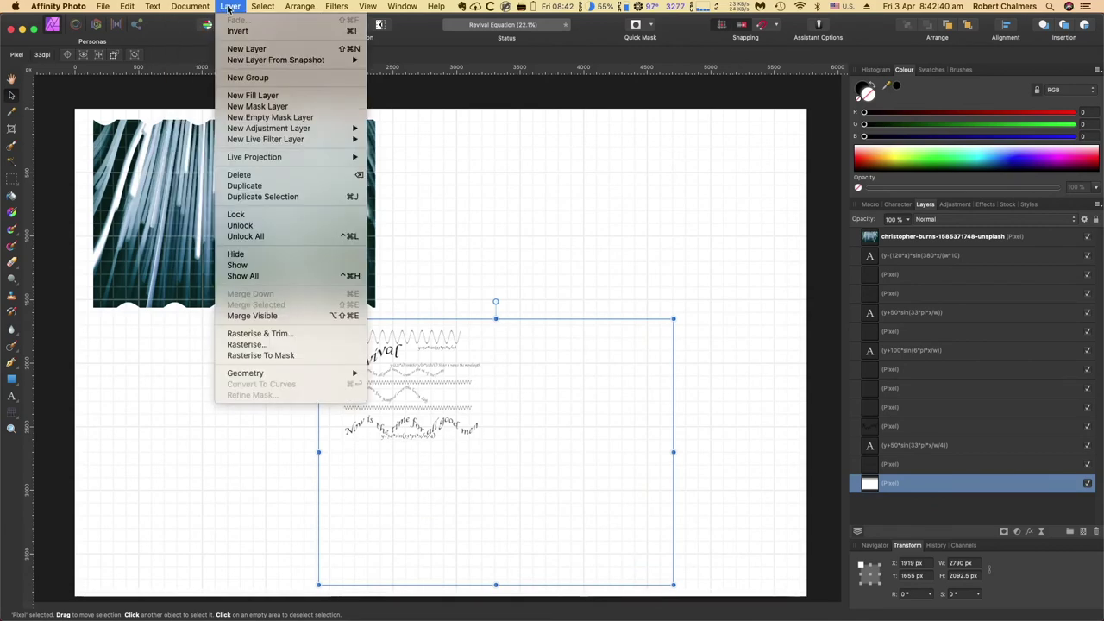
{"action": "mouse_move", "coordinate": [190, 6]}
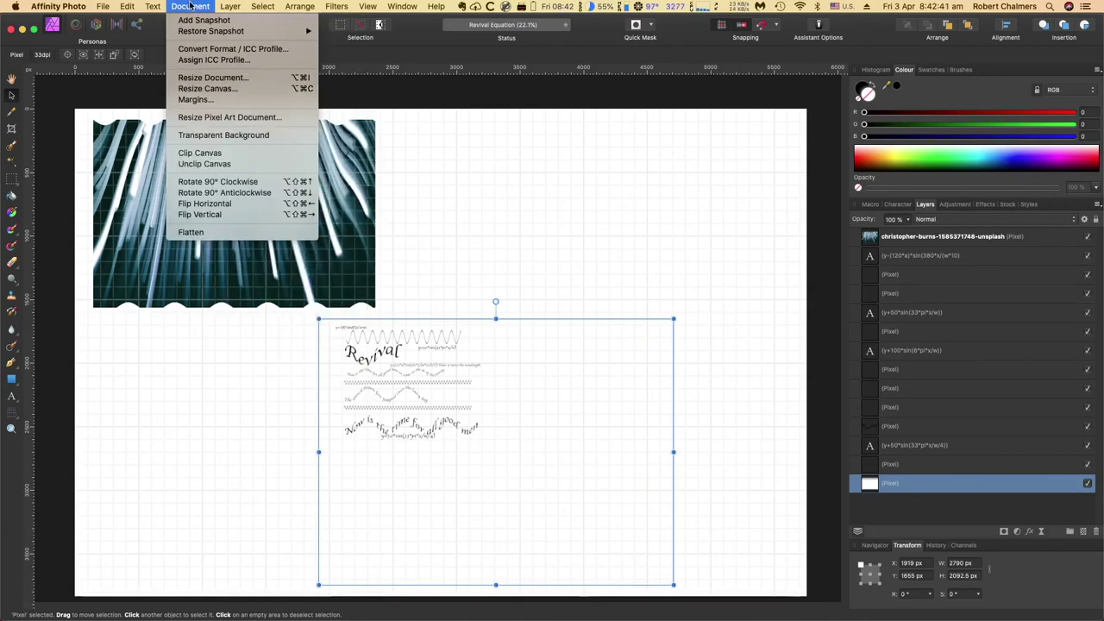
{"action": "left_click", "coordinate": [215, 165]}
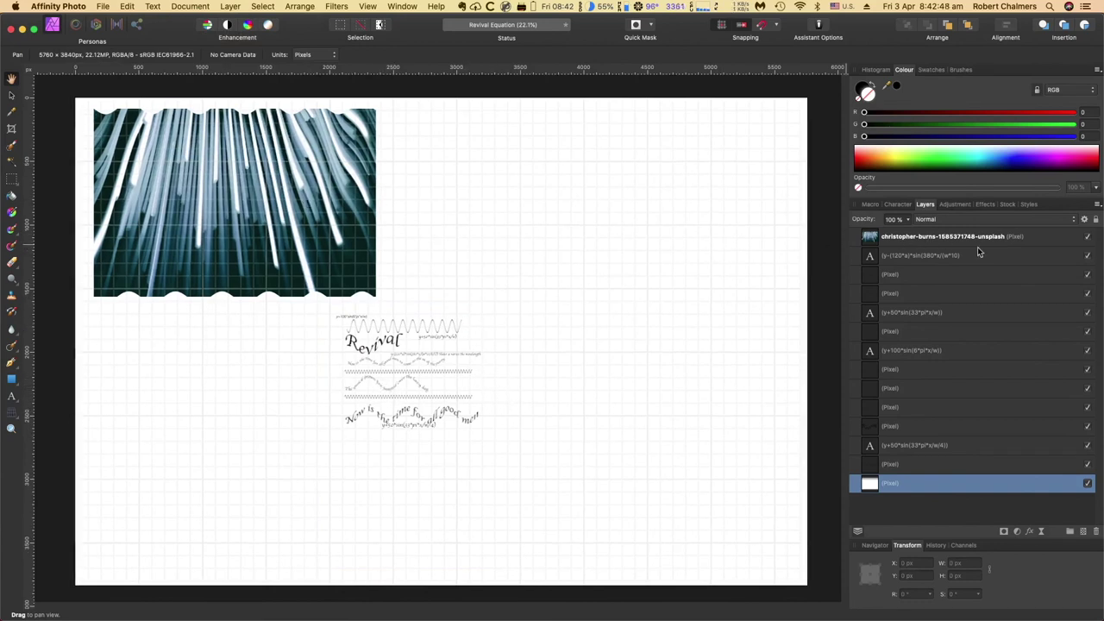
Step: Select the stock photo layer, then the white background layer with the Move tool
{"action": "left_click", "coordinate": [1042, 234]}
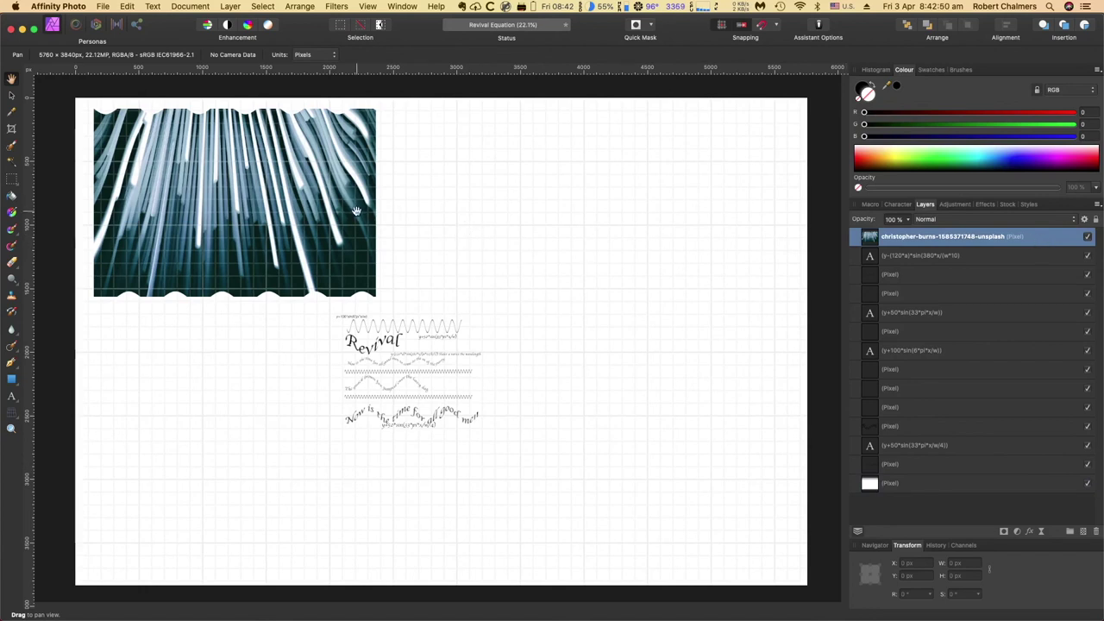
{"action": "left_click", "coordinate": [13, 96]}
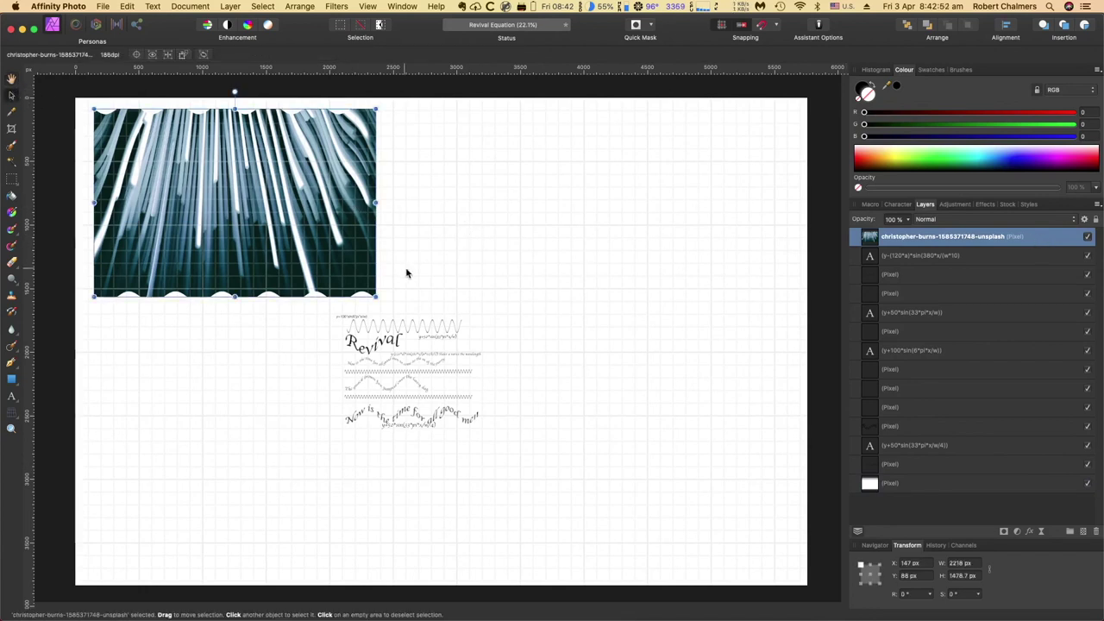
{"action": "left_click", "coordinate": [432, 372]}
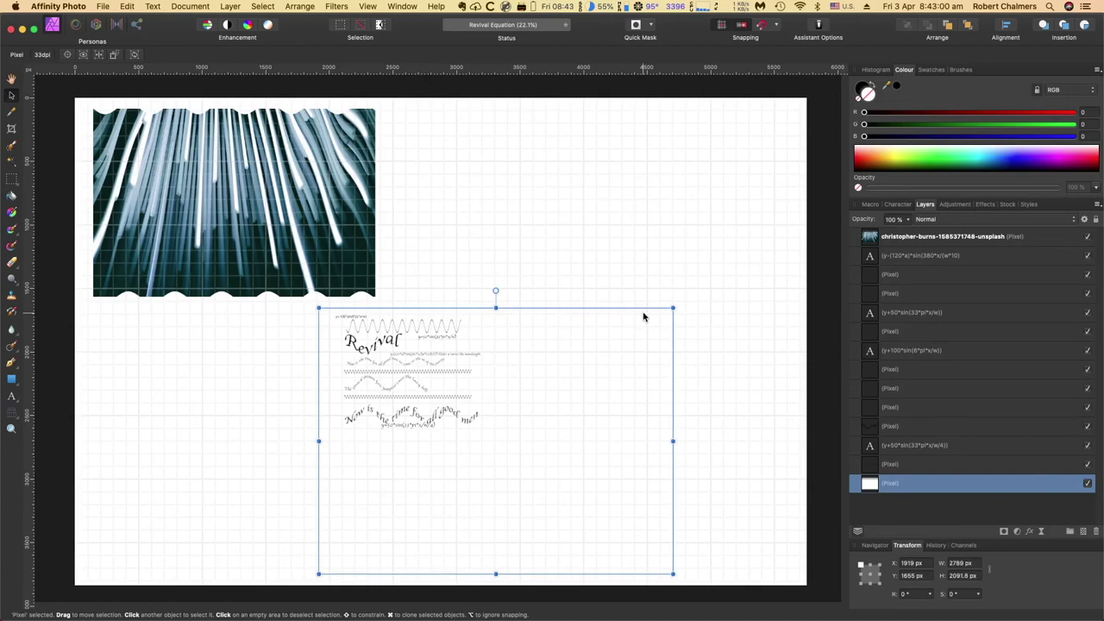
Step: Undo three times to remove the stock photo along with its resize and warp
{"action": "key", "text": "super+z"}
{"action": "key", "text": "super+z"}
{"action": "key", "text": "super+z"}
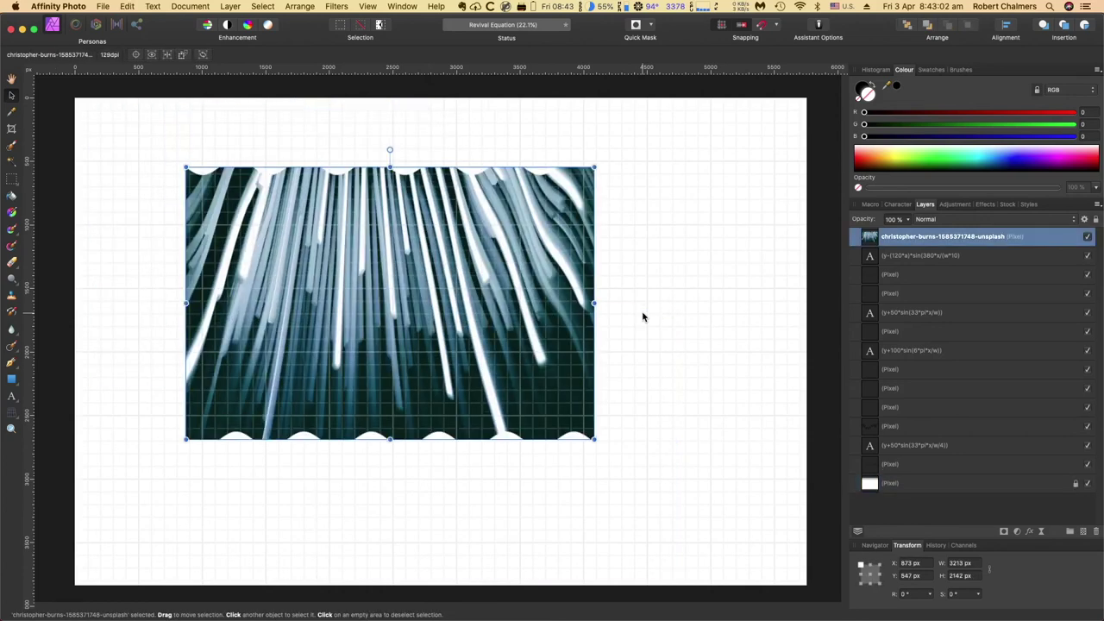
{"action": "key", "text": "super+z"}
{"action": "key", "text": "super+z"}
{"action": "key", "text": "super+z"}
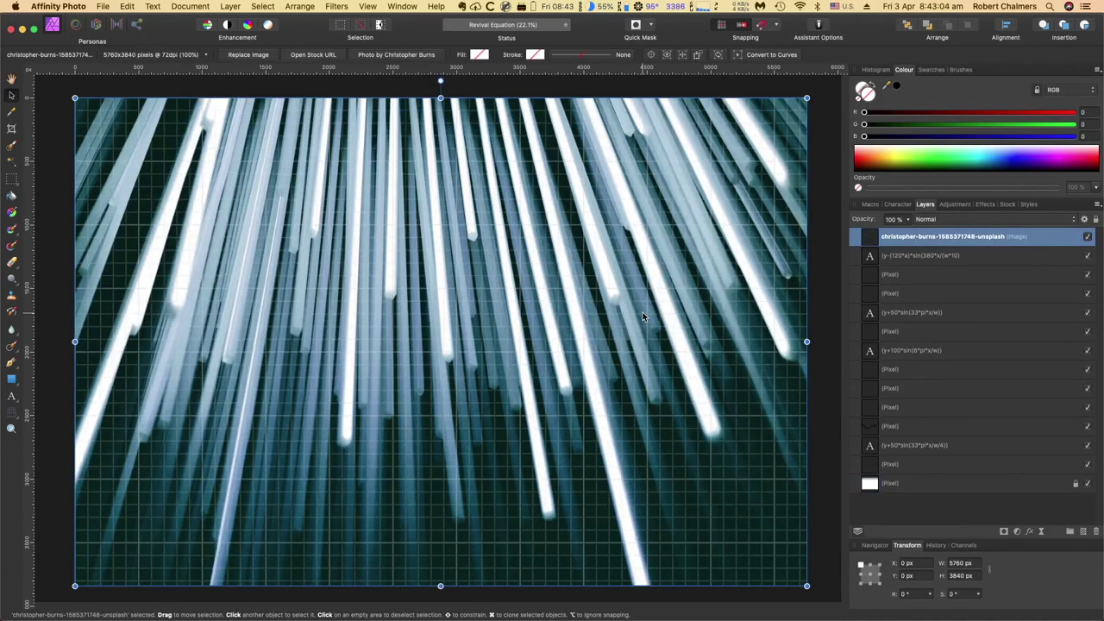
{"action": "key", "text": "super+z"}
{"action": "key", "text": "super+z"}
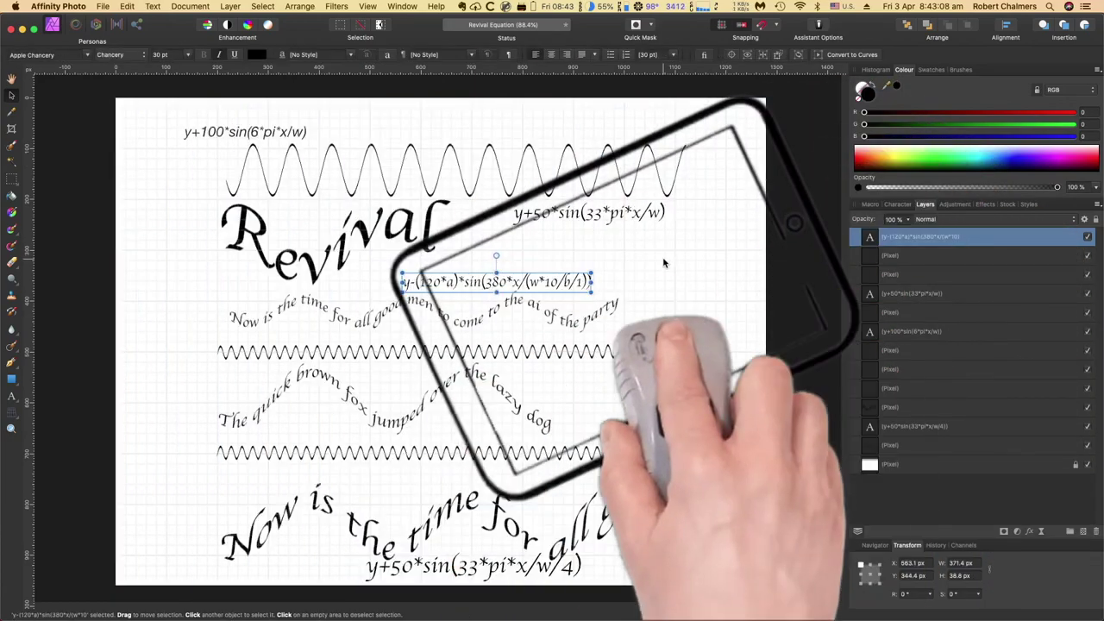
Step: Redo the 'Slider a varies the wavelength' note and drag the equation label left to X 478.1 px
{"action": "left_click", "coordinate": [127, 7]}
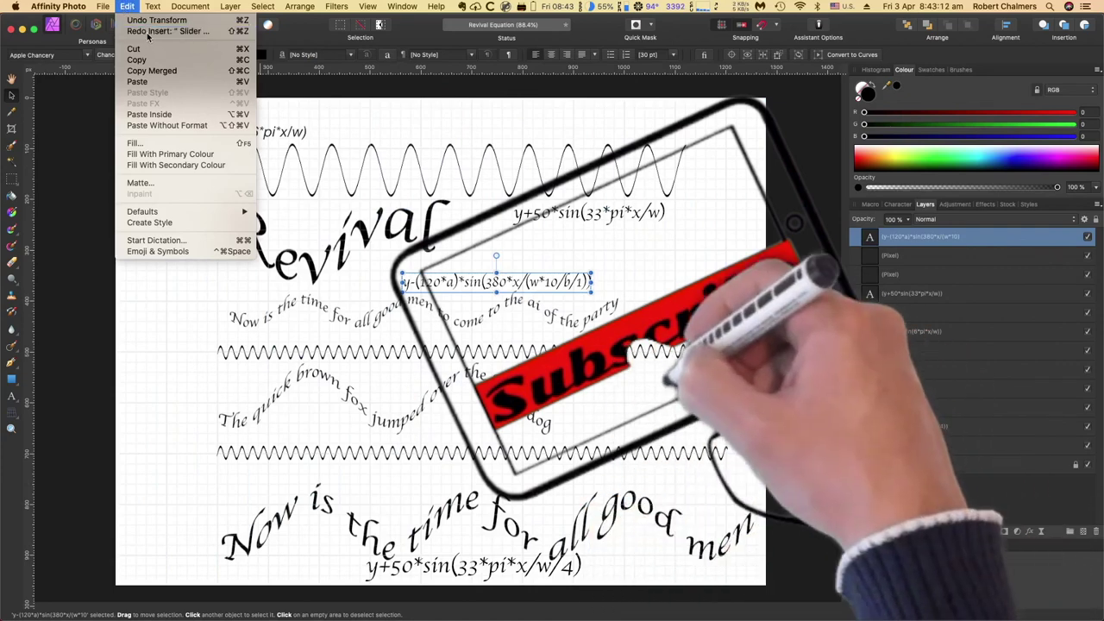
{"action": "left_click", "coordinate": [149, 31]}
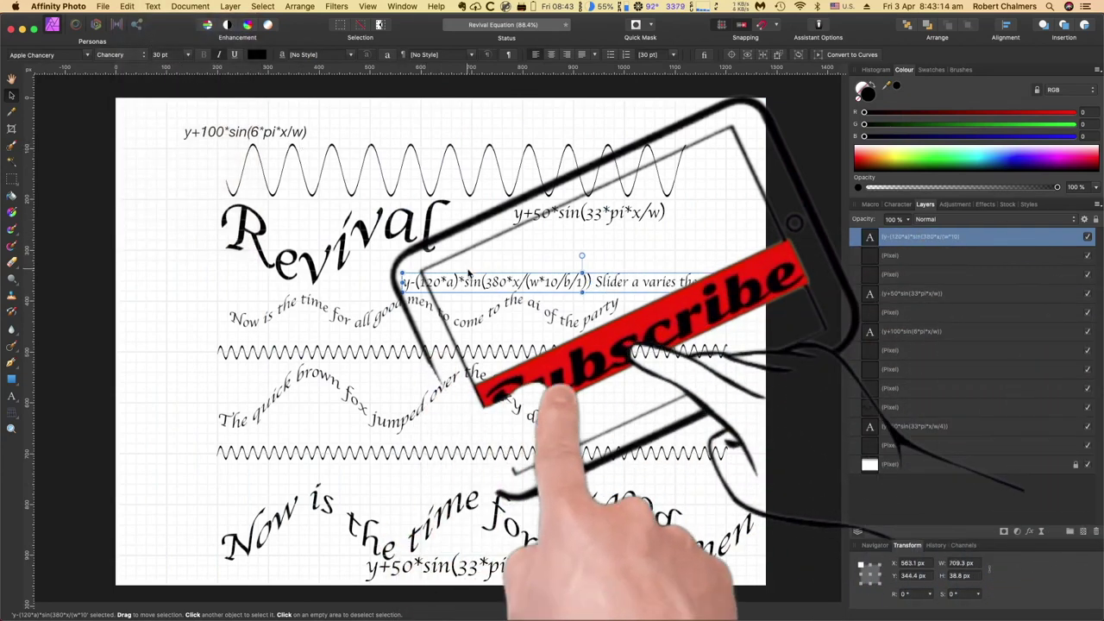
{"action": "left_click_drag", "start_coordinate": [468, 273], "coordinate": [427, 269]}
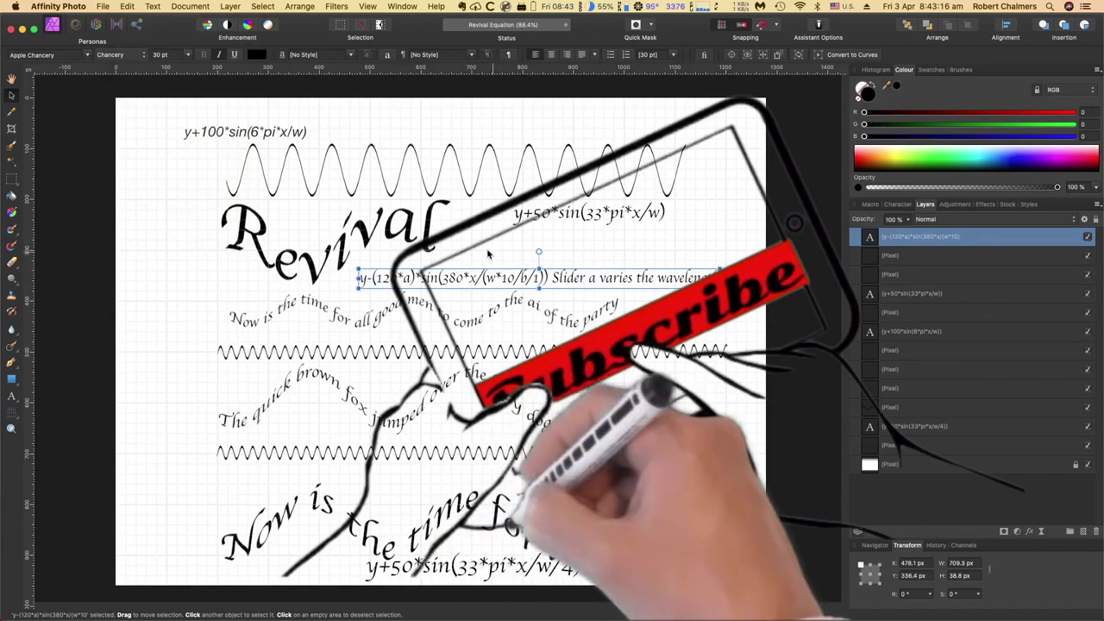